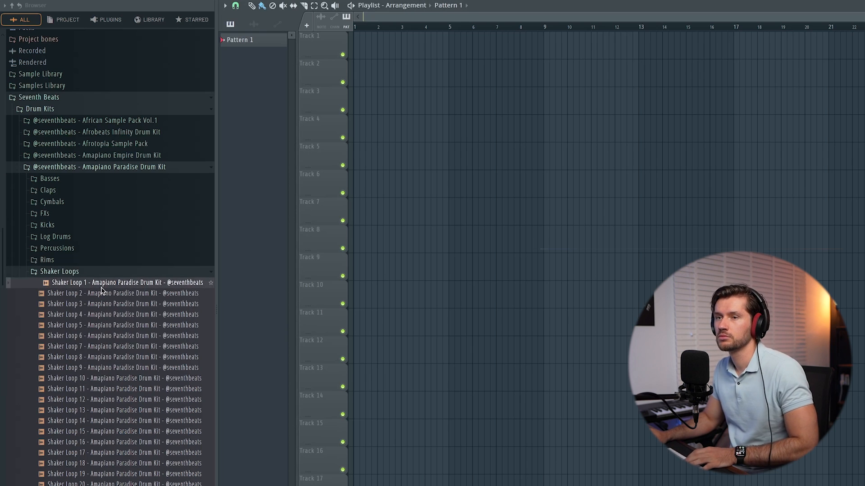
Step: Place Shaker Loop 1 on Track 1 and Shaker Loop 12 on Track 2, each repeated across the first four bars
{"action": "left_click_drag", "start_coordinate": [354, 43], "coordinate": [354, 43]}
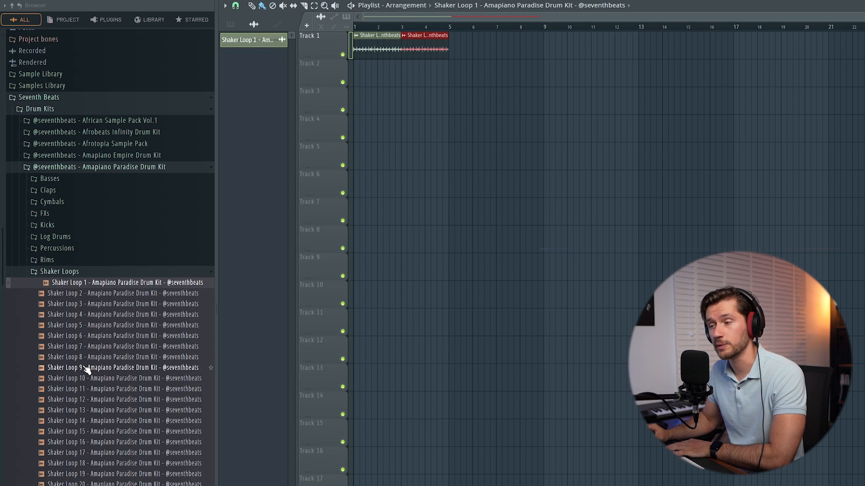
{"action": "left_click", "coordinate": [95, 410]}
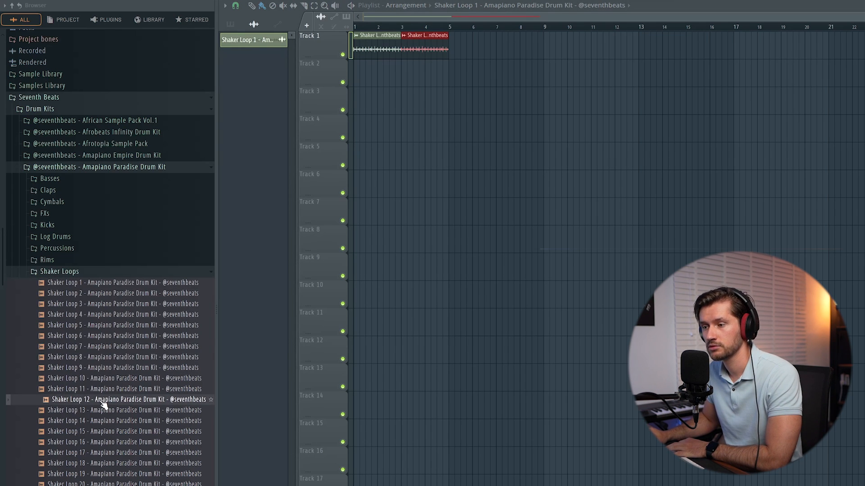
{"action": "left_click_drag", "start_coordinate": [356, 79], "coordinate": [367, 79]}
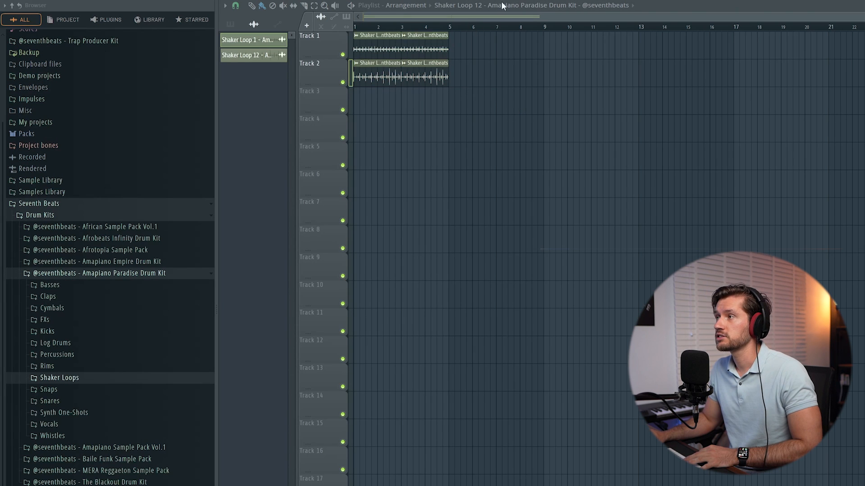
Step: Replace the 808 Kick with Kick 22 and place C5 kick notes on every beat for four bars
{"action": "key", "text": "F6"}
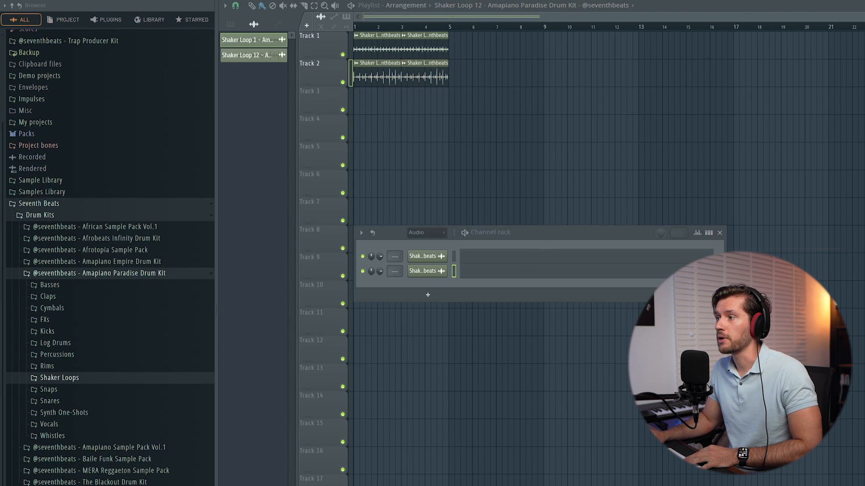
{"action": "left_click", "coordinate": [441, 267]}
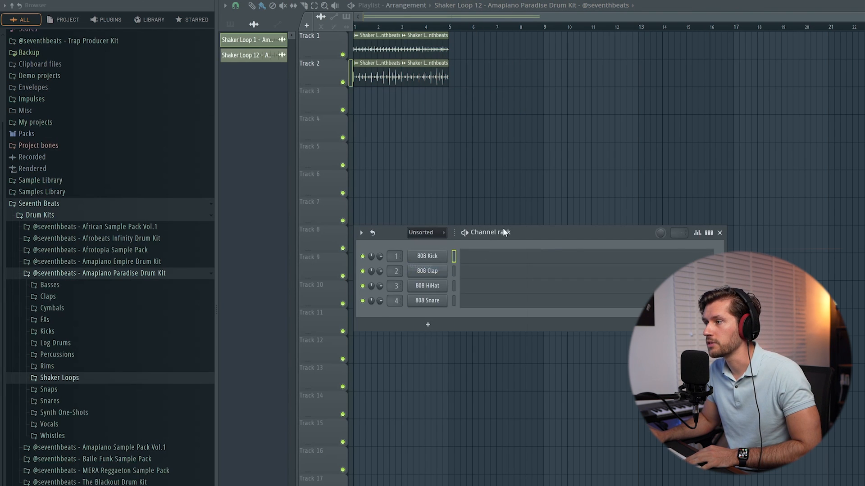
{"action": "mouse_move", "coordinate": [502, 227]}
{"action": "left_mouse_down"}
{"action": "mouse_move", "coordinate": [512, 245]}
{"action": "mouse_move", "coordinate": [508, 224]}
{"action": "left_mouse_up"}
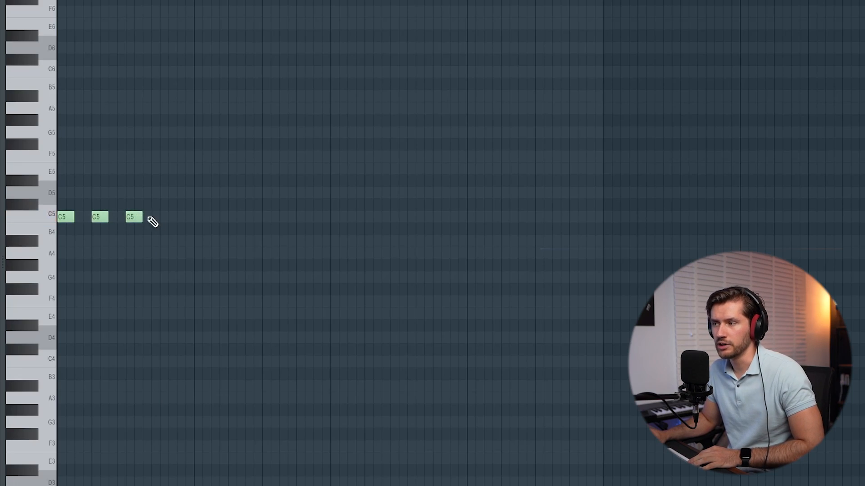
{"action": "key", "text": "ctrl+a"}
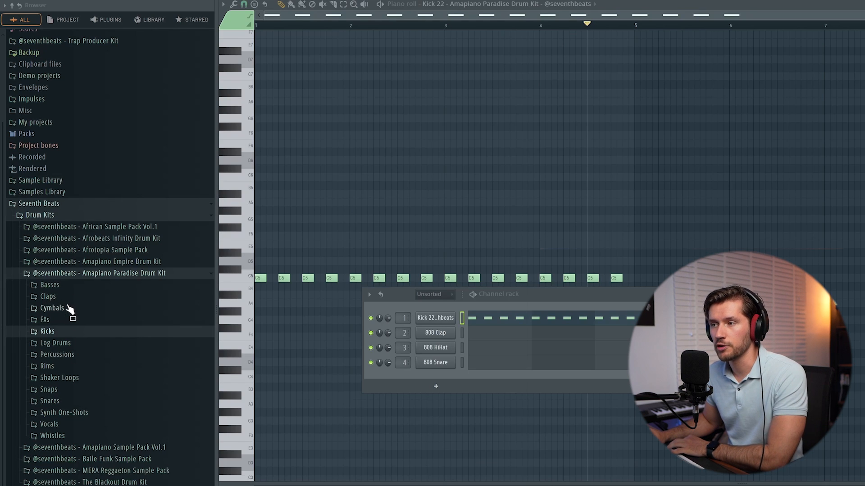
Step: Replace the 808 Clap with Open Hat 14 and give it the kick's note pattern, shifted to the off-beats
{"action": "left_click", "coordinate": [52, 308]}
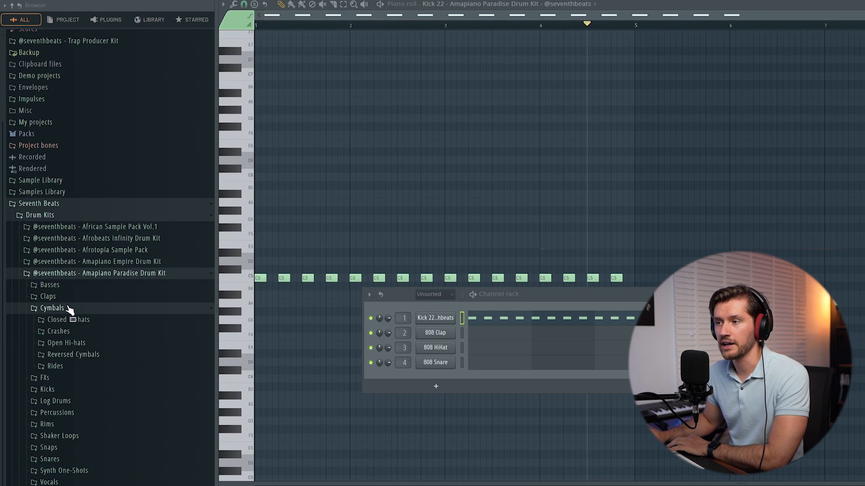
{"action": "left_click", "coordinate": [83, 345]}
{"action": "scroll", "coordinate": [90, 349], "scroll_direction": "down", "scroll_amount": 2}
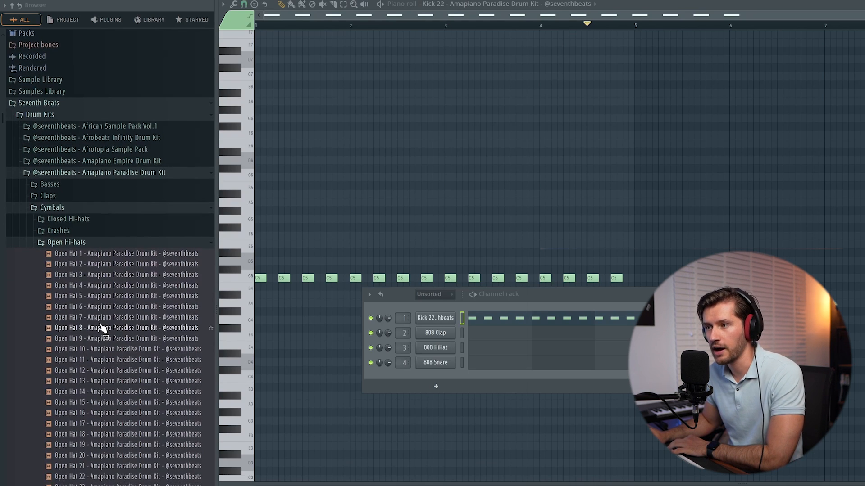
{"action": "left_click_drag", "start_coordinate": [102, 349], "coordinate": [438, 336]}
{"action": "left_click", "coordinate": [517, 335]}
{"action": "left_click", "coordinate": [463, 319]}
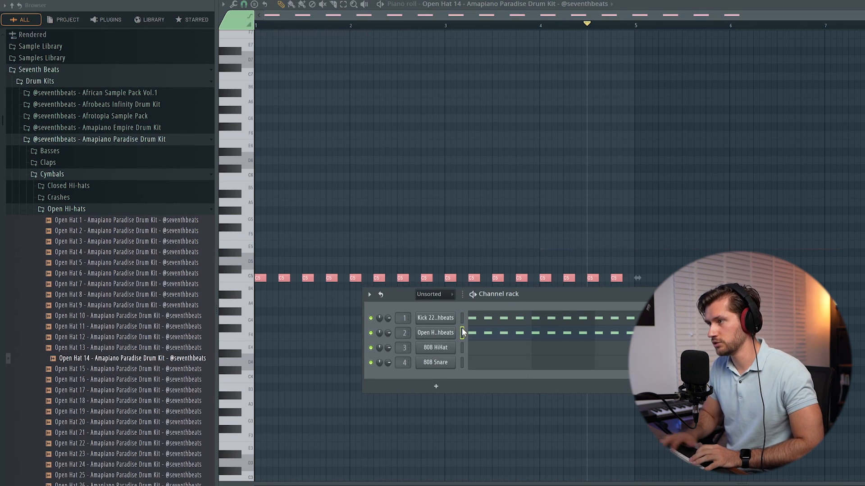
{"action": "left_click", "coordinate": [487, 332]}
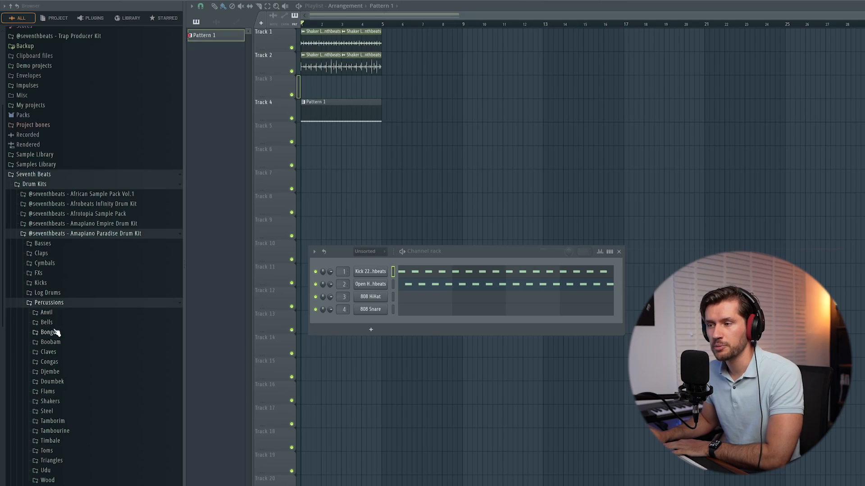
Step: Program percussion with Bongo 24 replacing the 808 HiHat and Conga 15 replacing the 808 Snare, and add Conga 35 as a new channel
{"action": "left_click", "coordinate": [56, 333]}
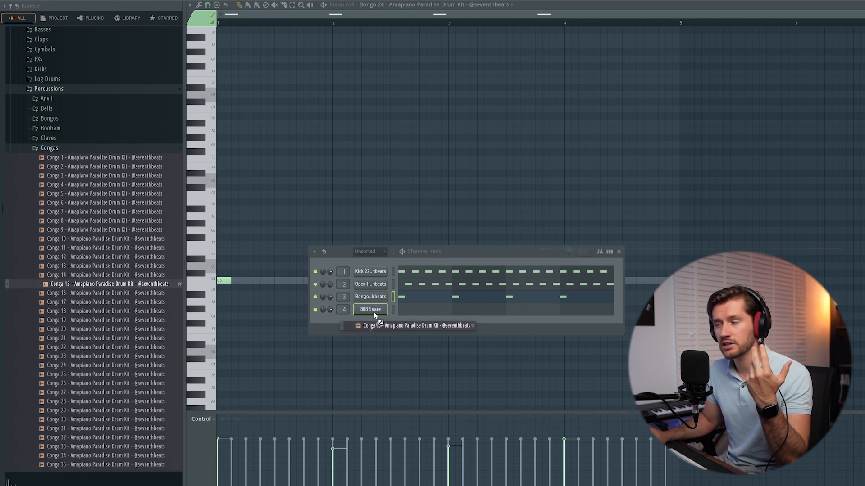
{"action": "left_click_drag", "start_coordinate": [374, 313], "coordinate": [374, 313]}
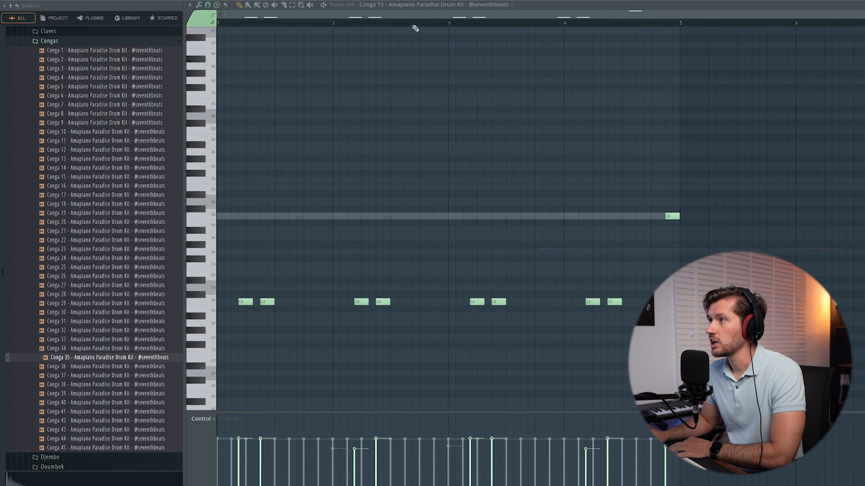
{"action": "left_click", "coordinate": [381, 20]}
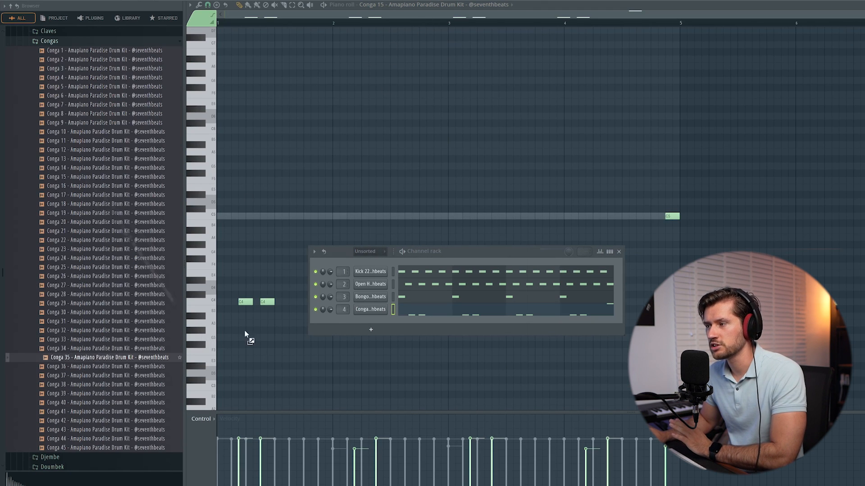
{"action": "left_click_drag", "start_coordinate": [363, 314], "coordinate": [362, 314]}
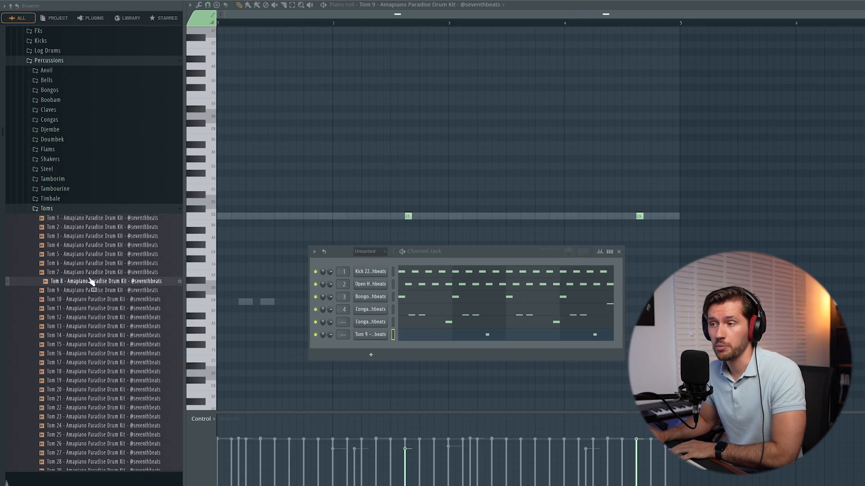
Step: Add Tom 8 as a new channel, draw one C#5 note each in bars 1 and 3, and play the pattern
{"action": "left_click_drag", "start_coordinate": [359, 338], "coordinate": [362, 342]}
{"action": "left_click", "coordinate": [439, 347]}
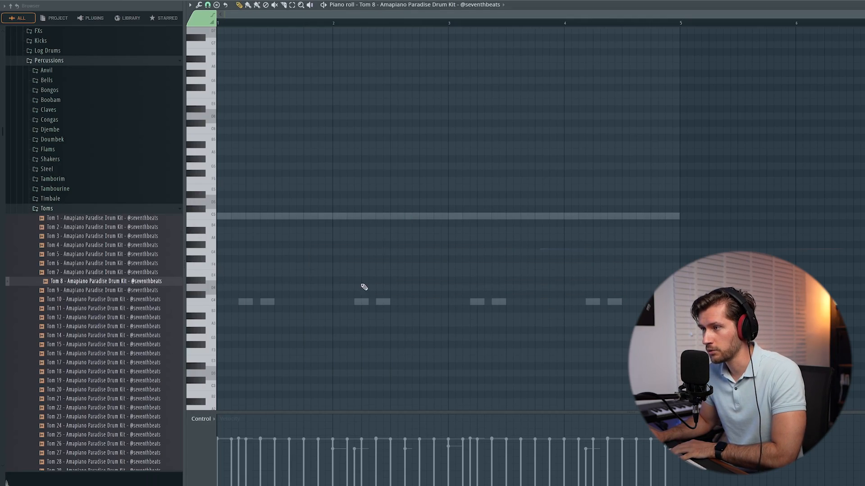
{"action": "scroll", "coordinate": [363, 287], "scroll_direction": "up", "scroll_amount": 1}
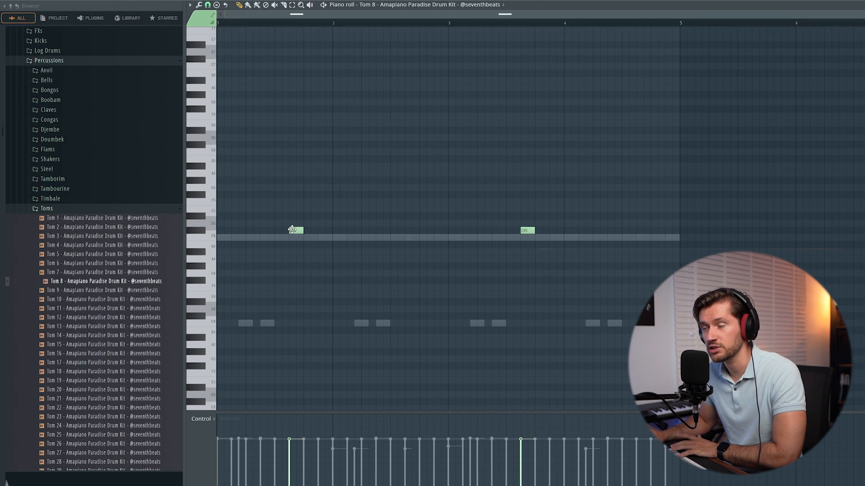
{"action": "key", "text": "space"}
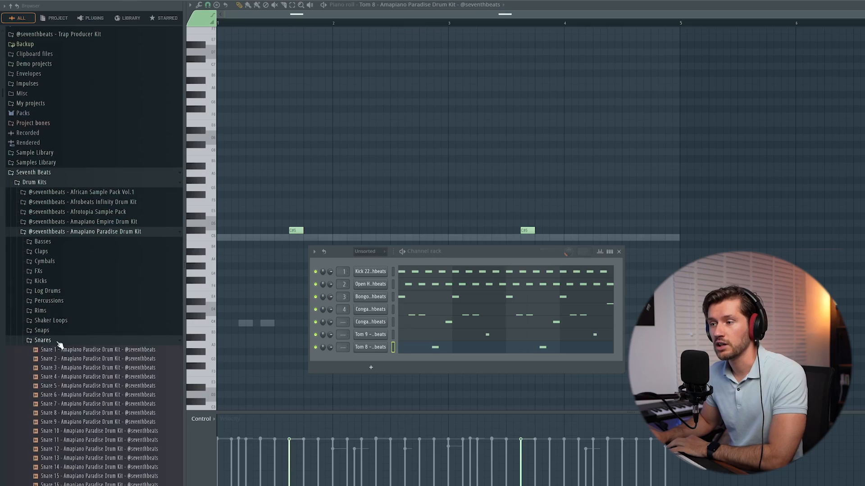
Step: Find Rim 29 in the drum kit's Rims folder and add it as a new channel below Tom 8
{"action": "left_click", "coordinate": [65, 344]}
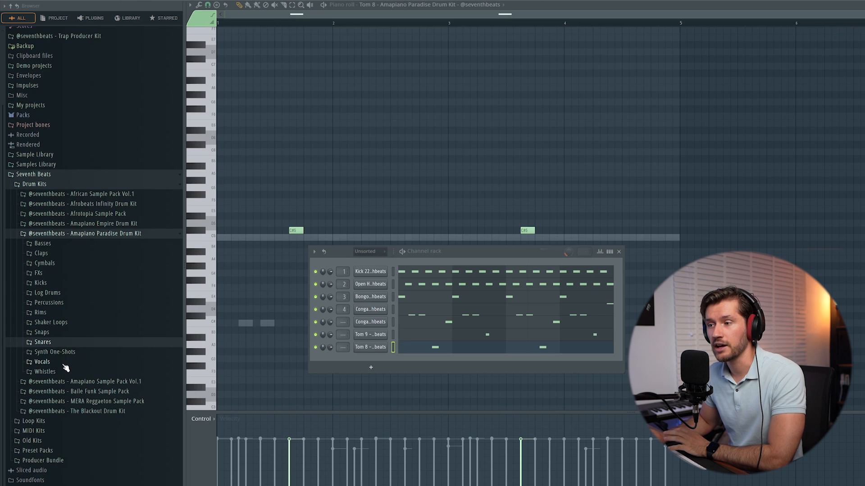
{"action": "left_click", "coordinate": [41, 313]}
{"action": "scroll", "coordinate": [87, 428], "scroll_direction": "down", "scroll_amount": 5}
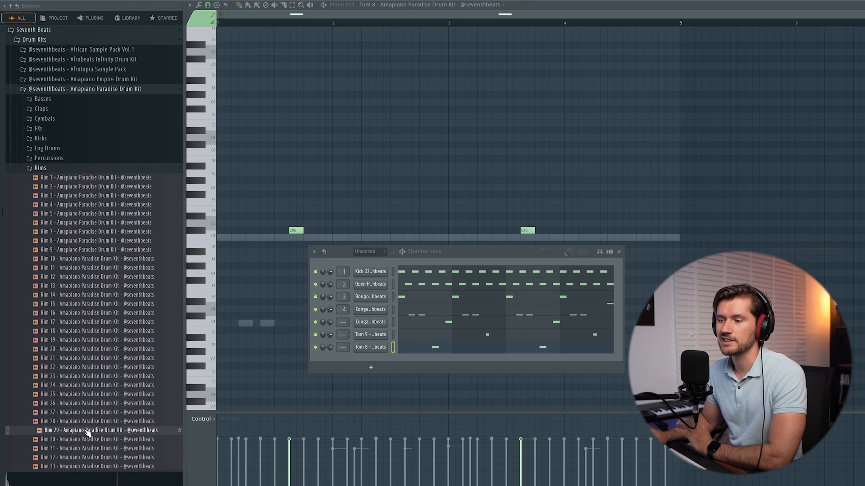
{"action": "left_click_drag", "start_coordinate": [343, 366], "coordinate": [351, 363]}
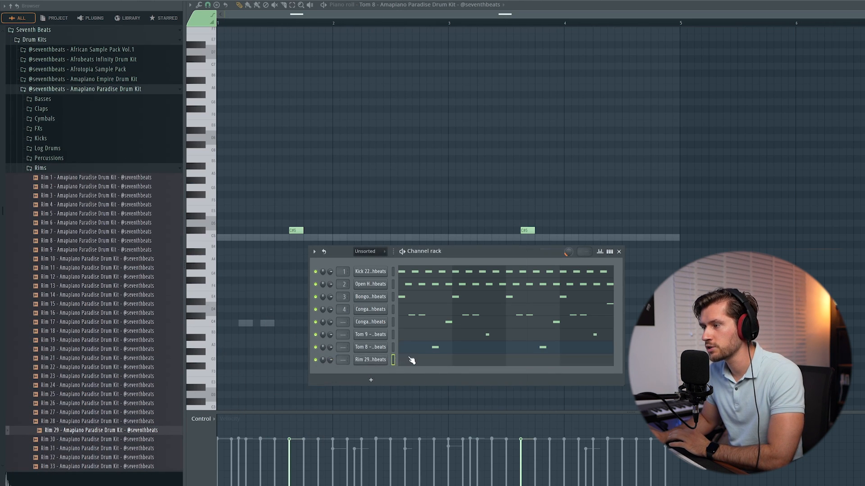
Step: Open the Rim 29 channel's envelope settings and program its F4 notes at each bar start plus C5 notes in bars 1 and 3
{"action": "left_click", "coordinate": [371, 360]}
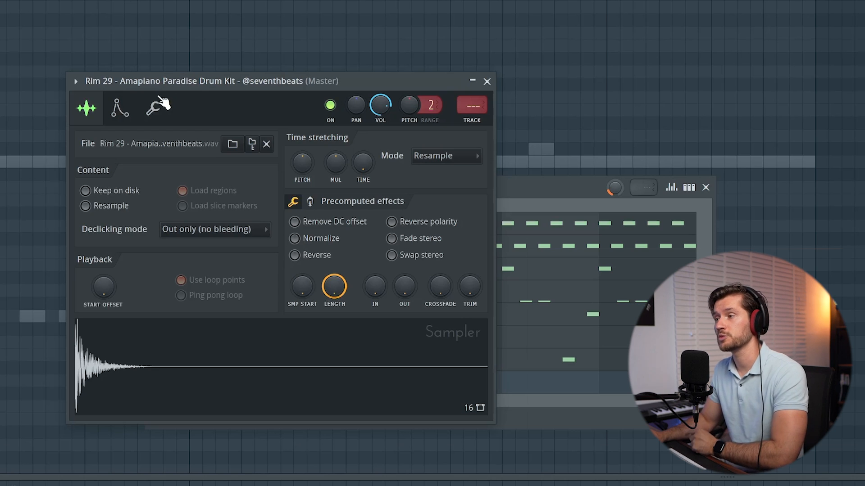
{"action": "left_click", "coordinate": [120, 109]}
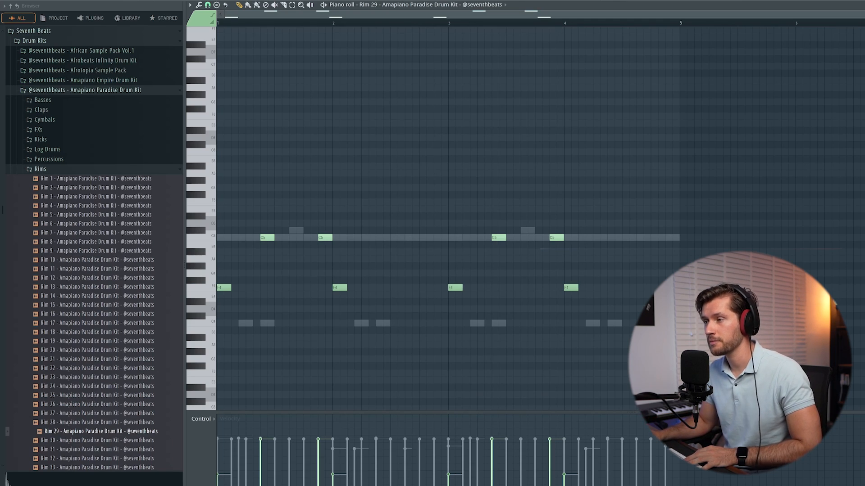
{"action": "key", "text": "F6"}
{"action": "key", "text": "space"}
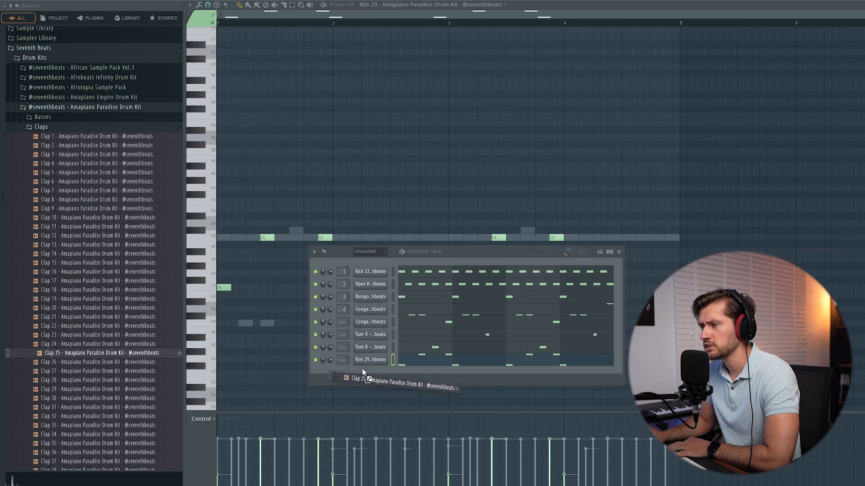
Step: Add Clap 25 as a new channel, place C5 notes on beats 2 and 4, and play the result
{"action": "left_click_drag", "start_coordinate": [362, 369], "coordinate": [363, 371]}
{"action": "left_click", "coordinate": [309, 238]}
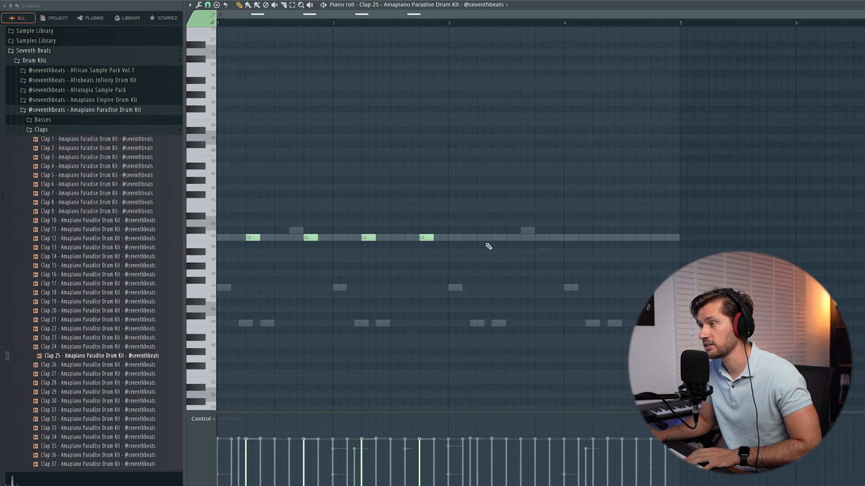
{"action": "key", "text": "space"}
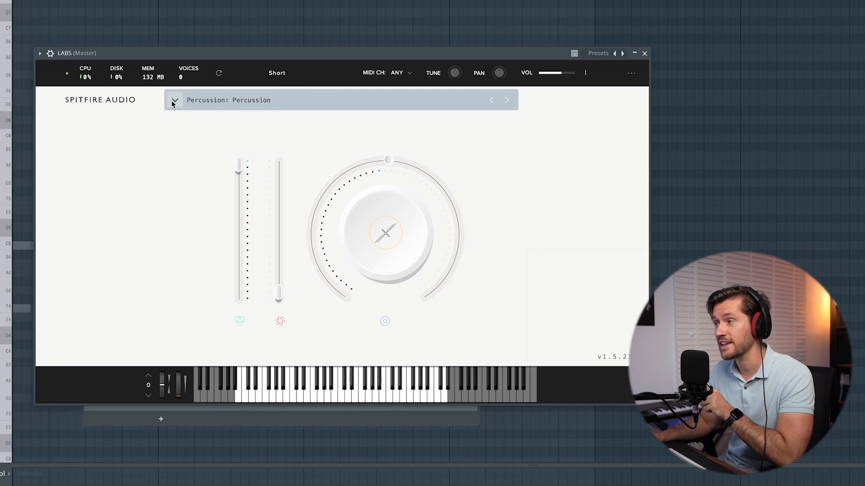
Step: Browse the Piano presets in LABS and load an electric piano sound in place of Percussion
{"action": "left_click", "coordinate": [174, 101]}
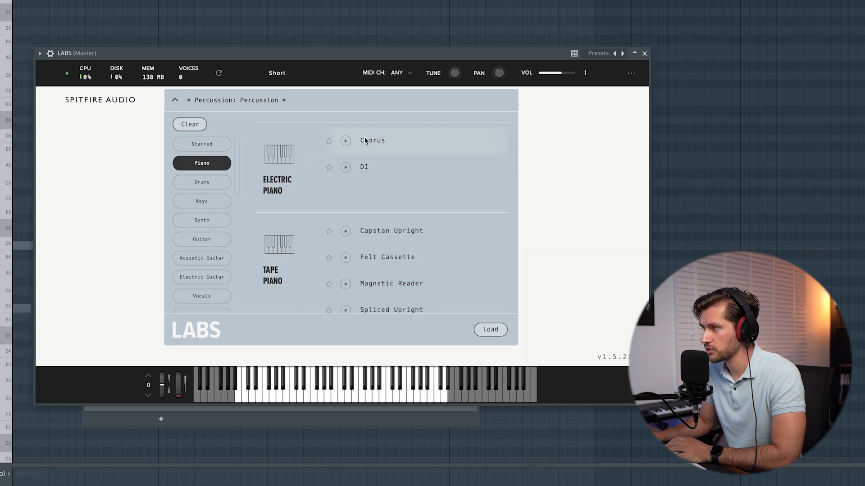
{"action": "left_click", "coordinate": [492, 328]}
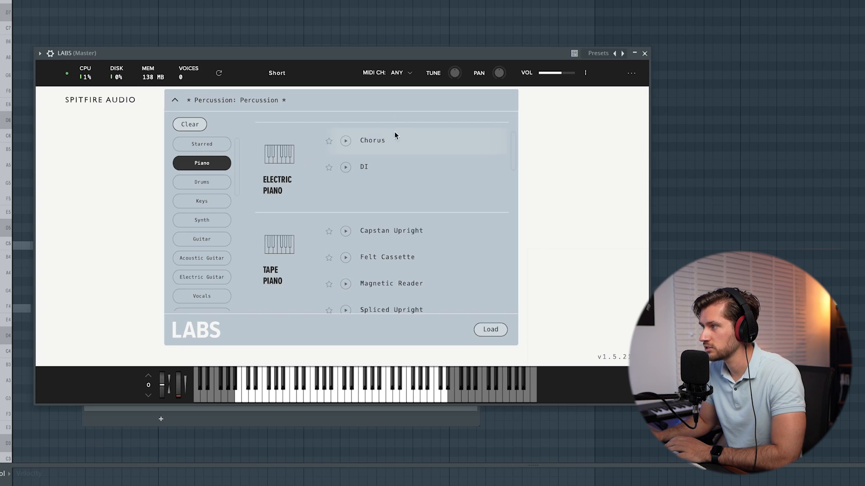
{"action": "left_click", "coordinate": [483, 333]}
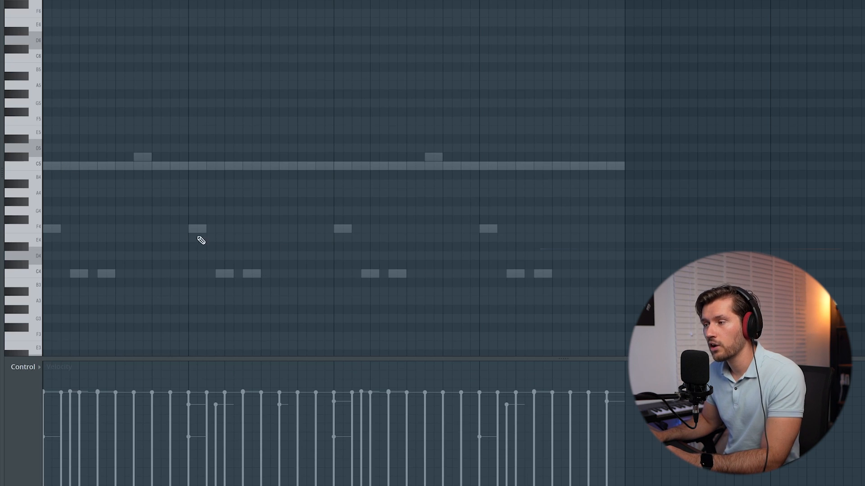
Step: Draw a one-bar chord of D5, G5 and A#5 in bar 1 and play it back
{"action": "scroll", "coordinate": [74, 250], "scroll_direction": "up", "scroll_amount": 2}
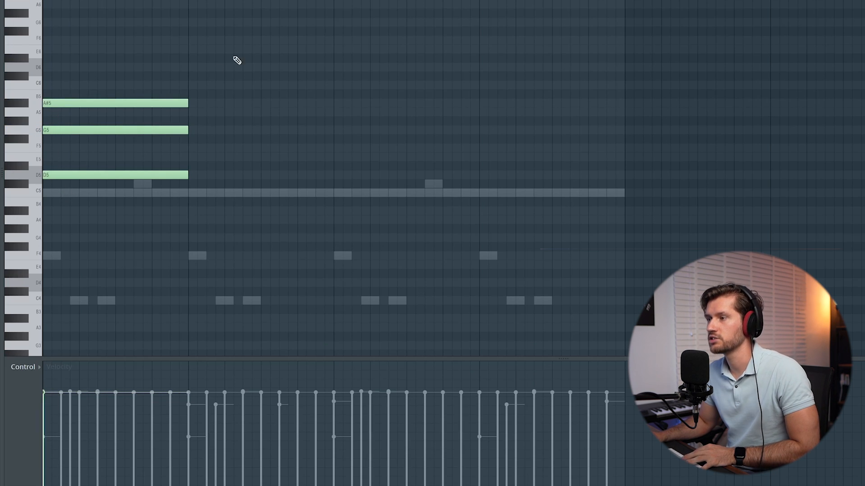
{"action": "key", "text": "space"}
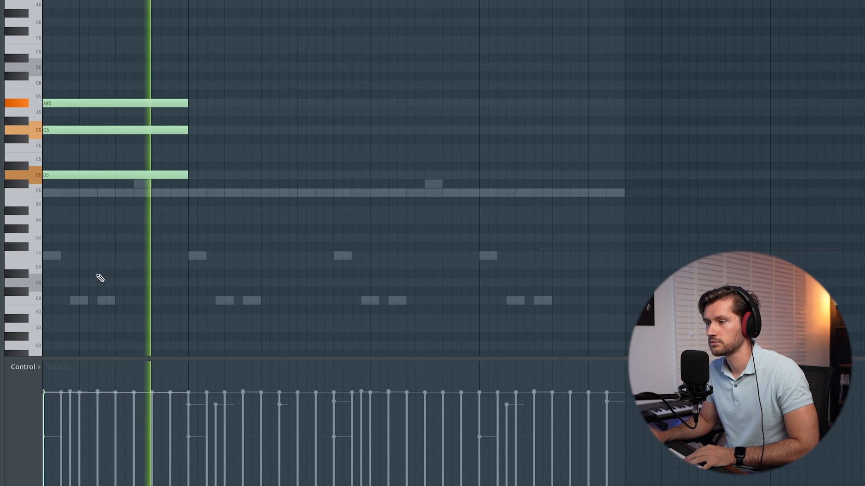
{"action": "key", "text": "space"}
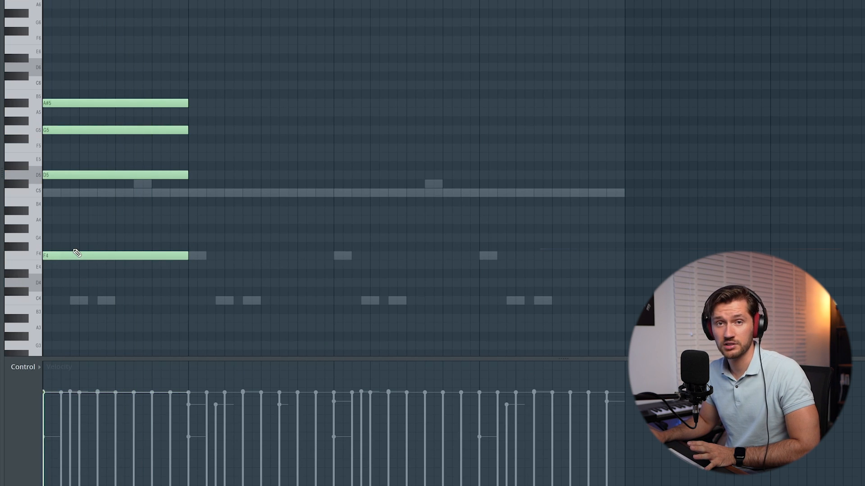
Step: Move the first chord's bass note down to G3 and add a bar 2 chord of A#3, F5, A#5 and C#6
{"action": "left_click_drag", "start_coordinate": [76, 258], "coordinate": [61, 351]}
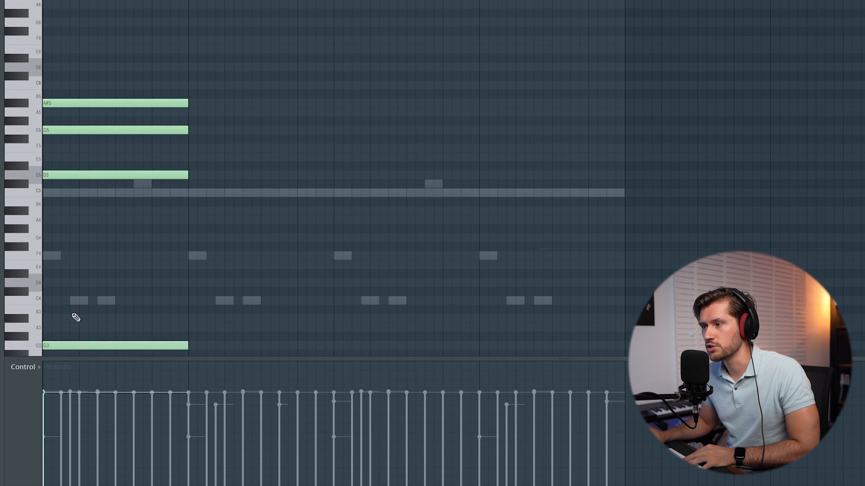
{"action": "scroll", "coordinate": [62, 139], "scroll_direction": "down", "scroll_amount": 3}
{"action": "scroll", "coordinate": [72, 90], "scroll_direction": "up", "scroll_amount": 1}
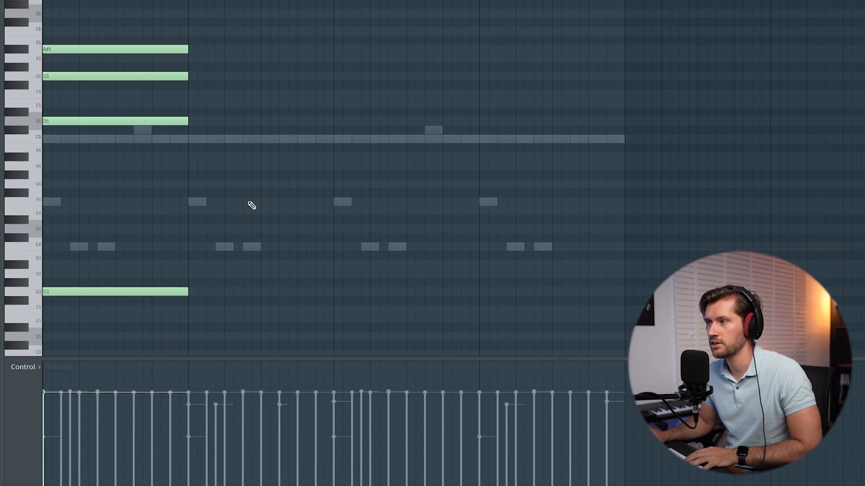
{"action": "key", "text": "space"}
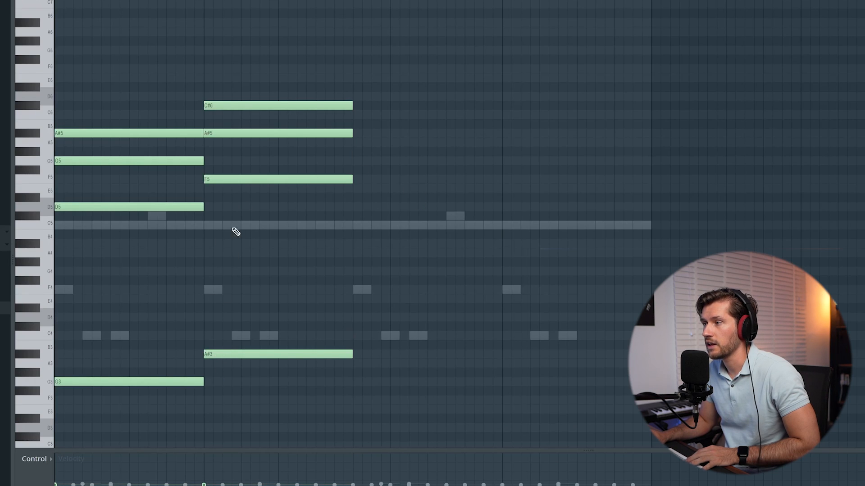
Step: Raise the bar 2 chord's top note to D6 and play back both chords
{"action": "left_click_drag", "start_coordinate": [225, 103], "coordinate": [225, 96]}
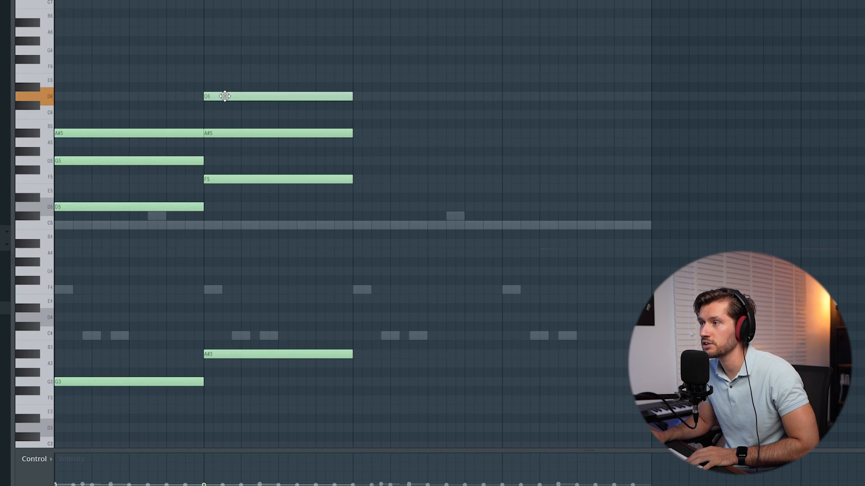
{"action": "key", "text": "space"}
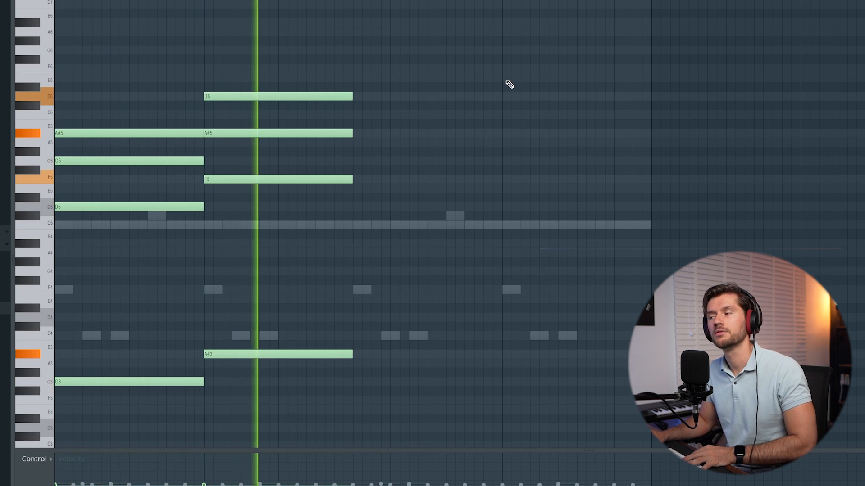
{"action": "key", "text": "space"}
Step: Duplicate the first chord into bar 3 and reshape it to D3, D5, F5 and A5
{"action": "key", "text": "ctrl+v"}
{"action": "key", "text": "shift+Right"}
{"action": "key", "text": "shift+Right"}
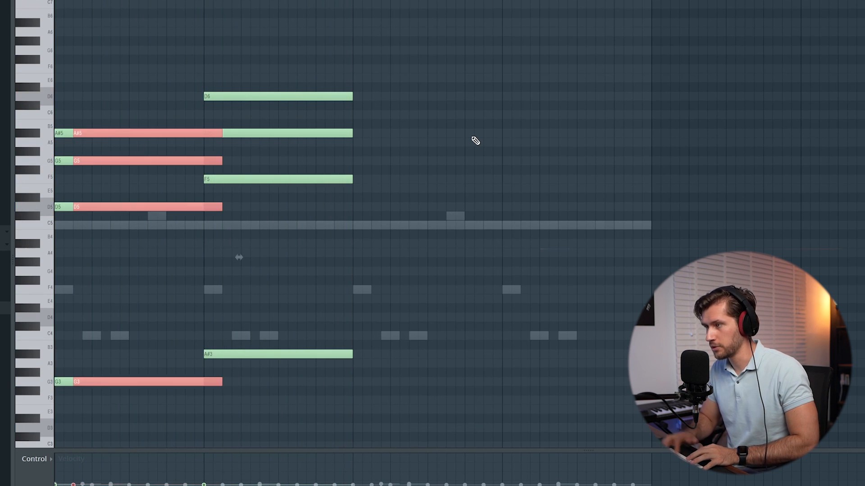
{"action": "left_click_drag", "start_coordinate": [136, 207], "coordinate": [414, 253]}
{"action": "scroll", "coordinate": [377, 174], "scroll_direction": "down", "scroll_amount": 2}
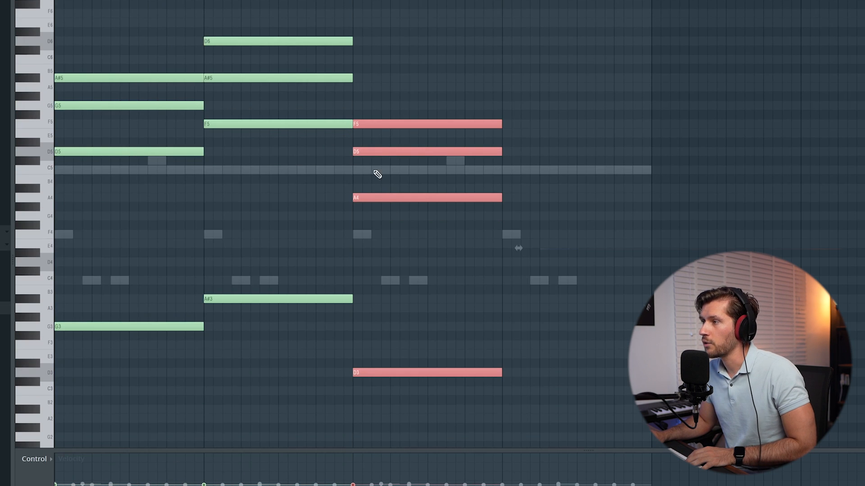
{"action": "left_click_drag", "start_coordinate": [376, 153], "coordinate": [377, 119]}
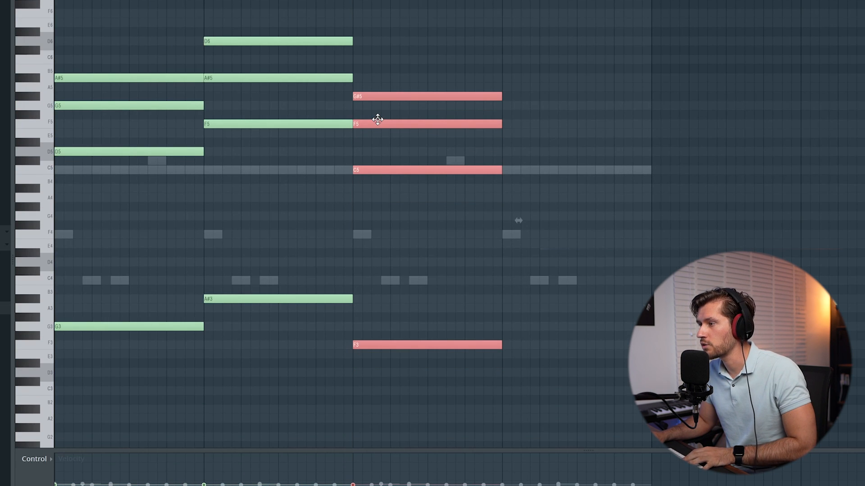
{"action": "key", "text": "ctrl+d"}
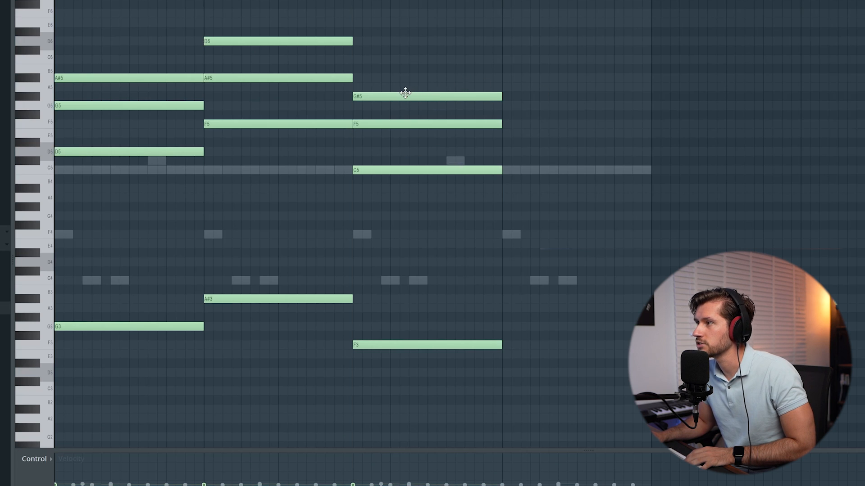
{"action": "key", "text": "ctrl+z"}
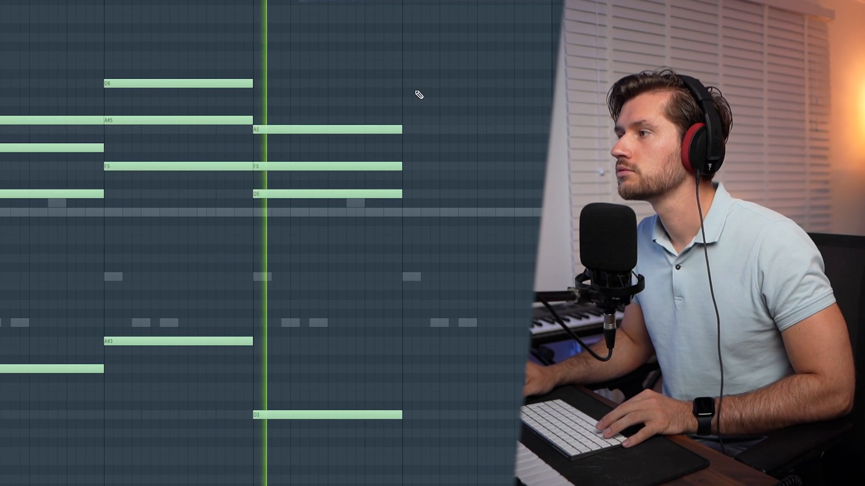
Step: Lengthen all notes of the bar 3 chord to one and a half bars during playback
{"action": "left_click_drag", "start_coordinate": [401, 81], "coordinate": [437, 416]}
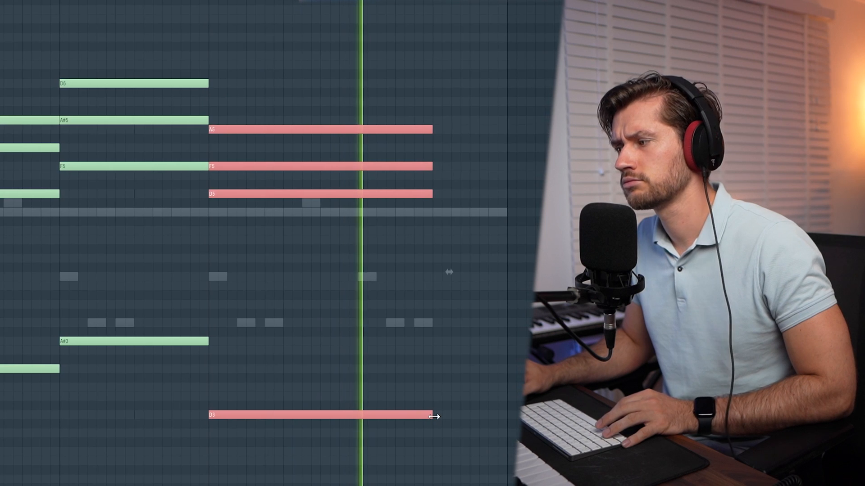
{"action": "left_click", "coordinate": [486, 325], "text": "ctrl"}
{"action": "key", "text": "space"}
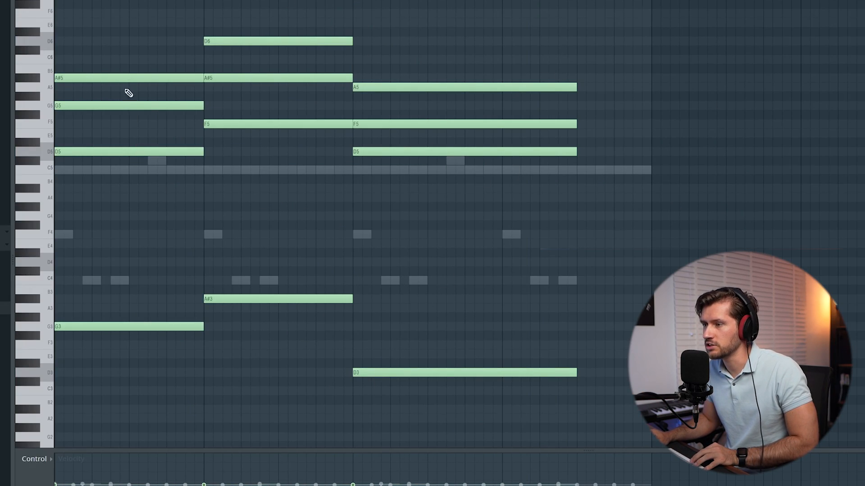
Step: Add a half-bar chord of F3, C5, F5 and A5 in the second half of bar 4 and strum the chords
{"action": "left_click_drag", "start_coordinate": [129, 55], "coordinate": [93, 344]}
{"action": "left_click", "coordinate": [335, 242], "text": "ctrl"}
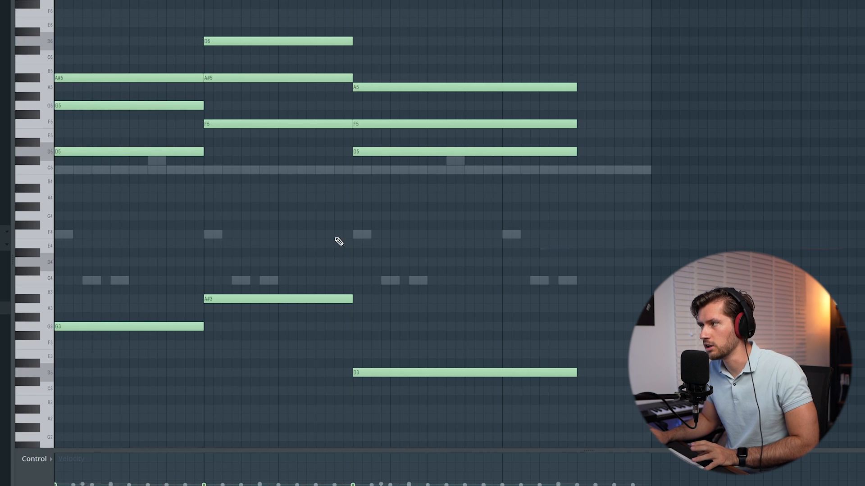
{"action": "key", "text": "ctrl+v"}
{"action": "left_click_drag", "start_coordinate": [168, 82], "coordinate": [664, 96]}
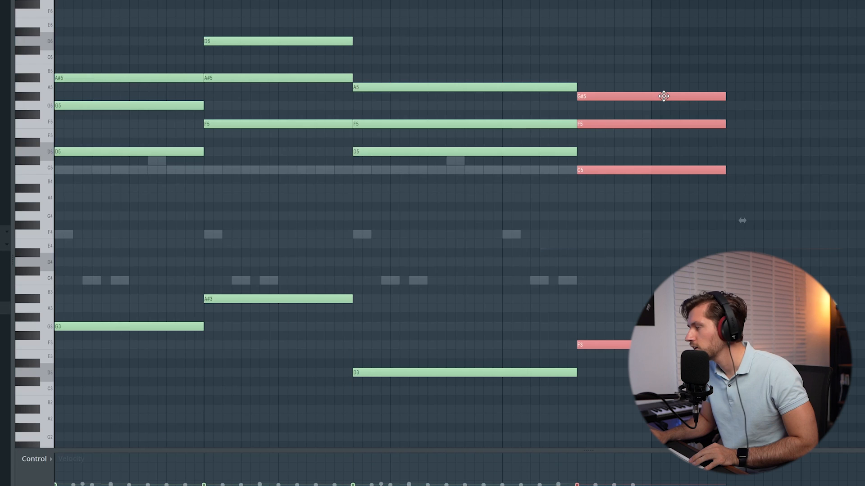
{"action": "left_click_drag", "start_coordinate": [615, 94], "coordinate": [614, 84]}
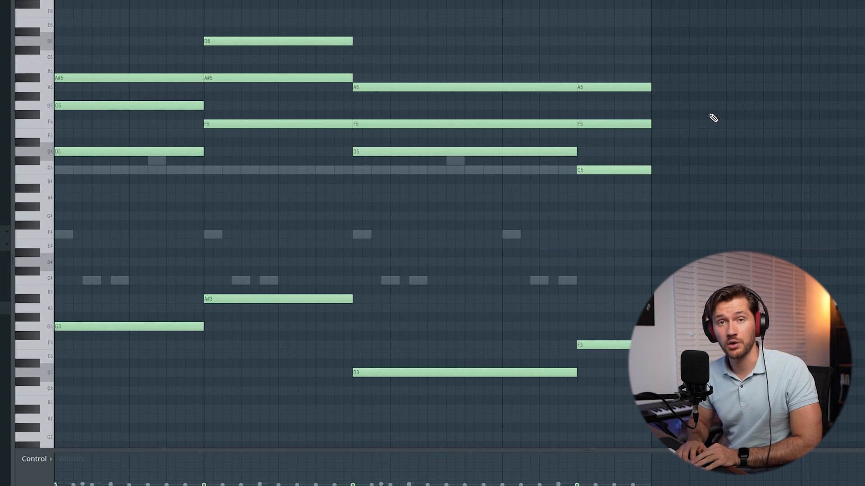
{"action": "key", "text": "alt+s"}
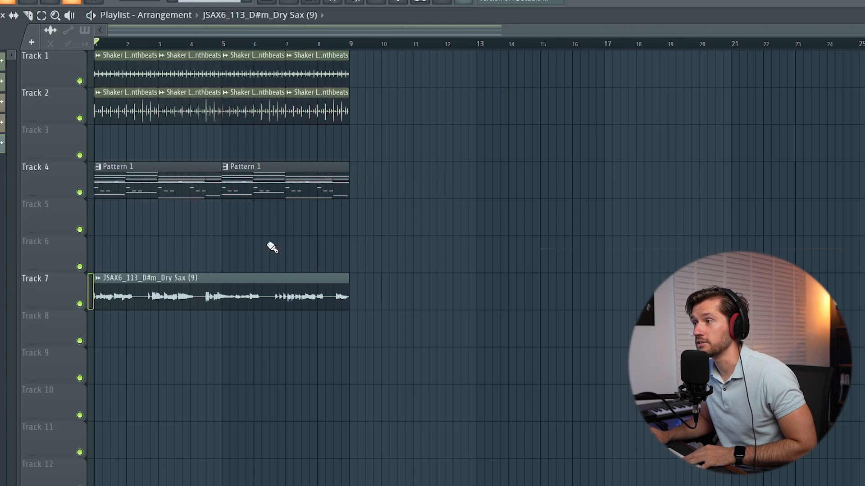
Step: Play the arrangement with the dry sax clip, open Pattern 1's chord notes and close the sax clip's settings
{"action": "key", "text": "space"}
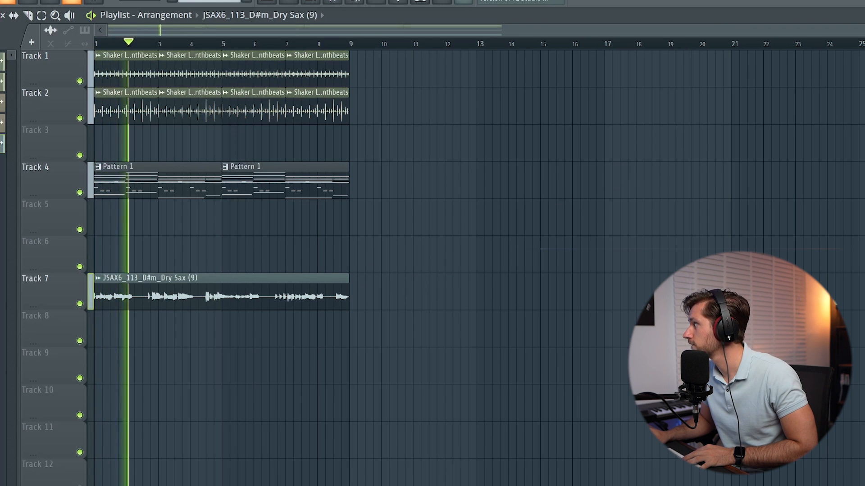
{"action": "key", "text": "space"}
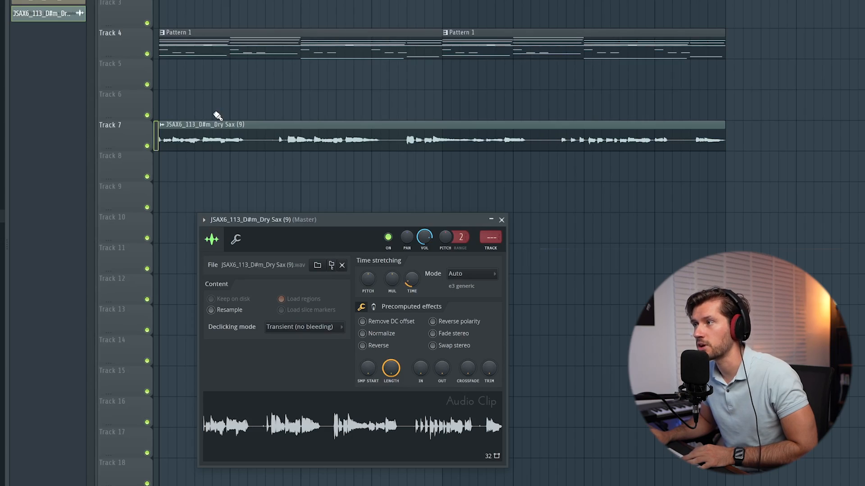
{"action": "double_click", "coordinate": [205, 43]}
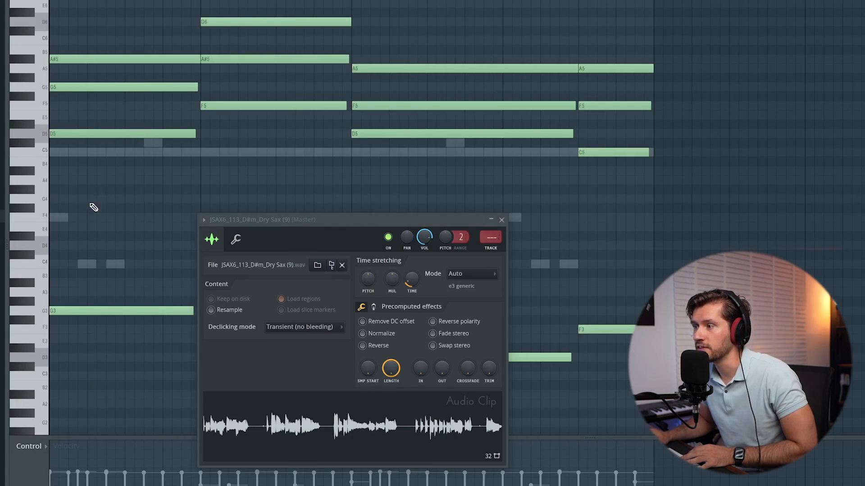
{"action": "left_click", "coordinate": [501, 221]}
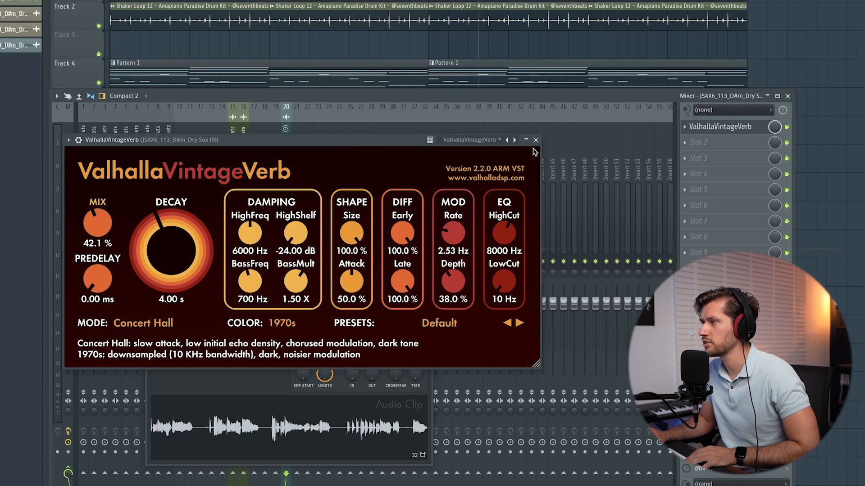
Step: Close the sax track's reverb and lower the mixer levels of the sax and both shaker loops
{"action": "left_click", "coordinate": [535, 140]}
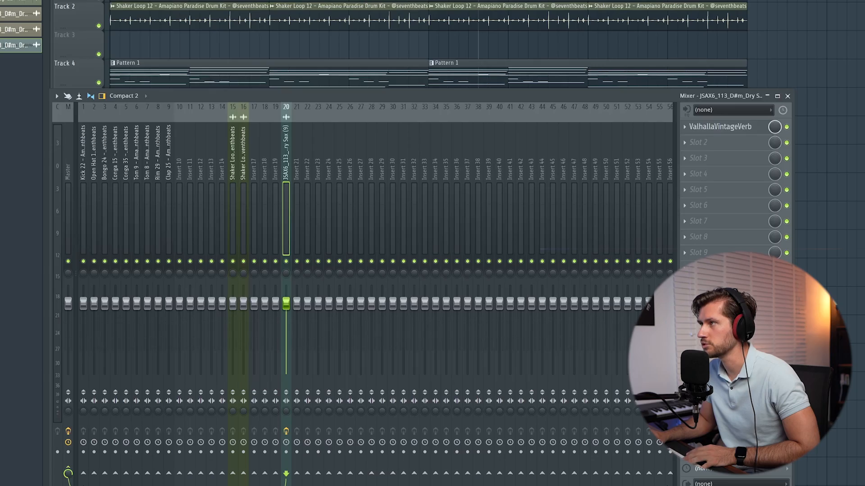
{"action": "key", "text": "F9"}
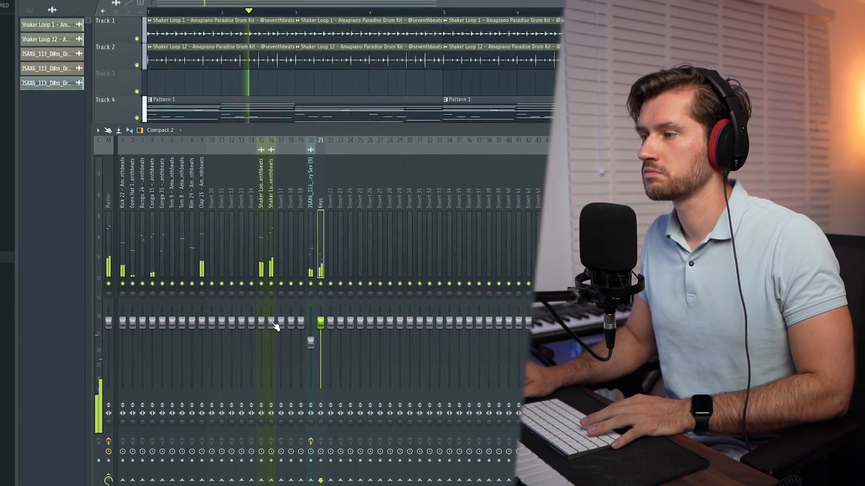
{"action": "left_click_drag", "start_coordinate": [292, 314], "coordinate": [292, 342]}
{"action": "left_click_drag", "start_coordinate": [251, 359], "coordinate": [209, 362]}
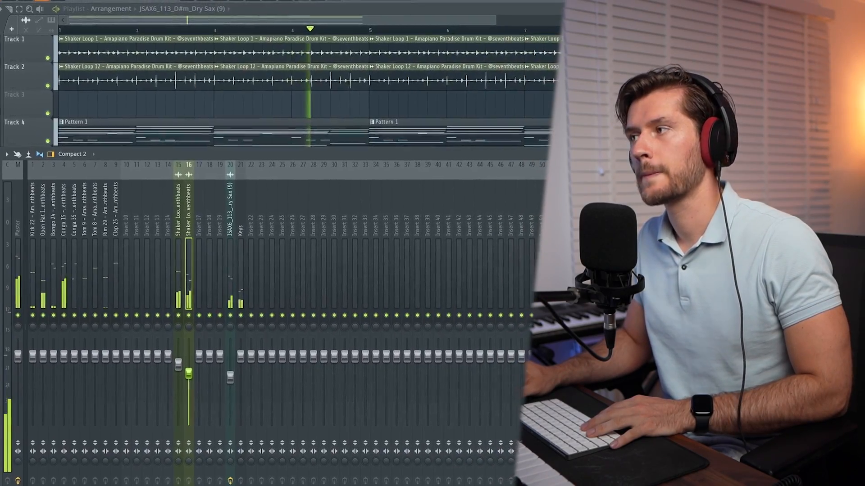
{"action": "key", "text": "F9"}
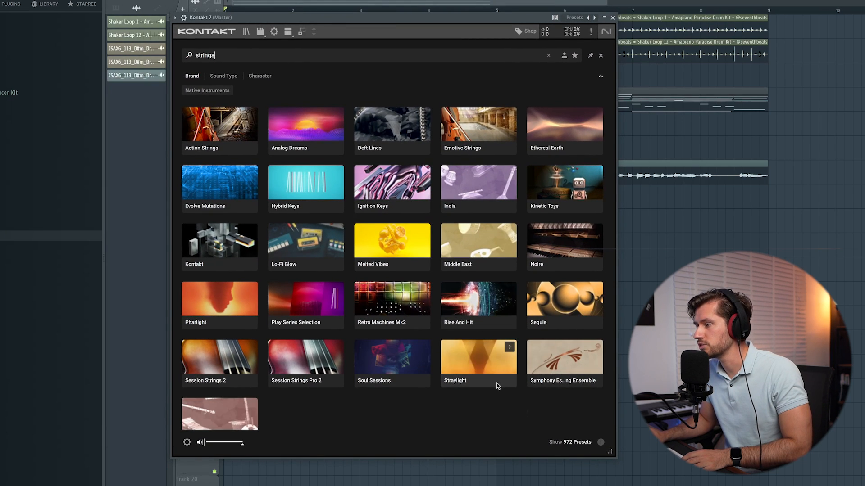
Step: Load Violins - Traditional from Session Strings Pro 2 in Kontakt 7 and close the instrument window
{"action": "left_click", "coordinate": [335, 385]}
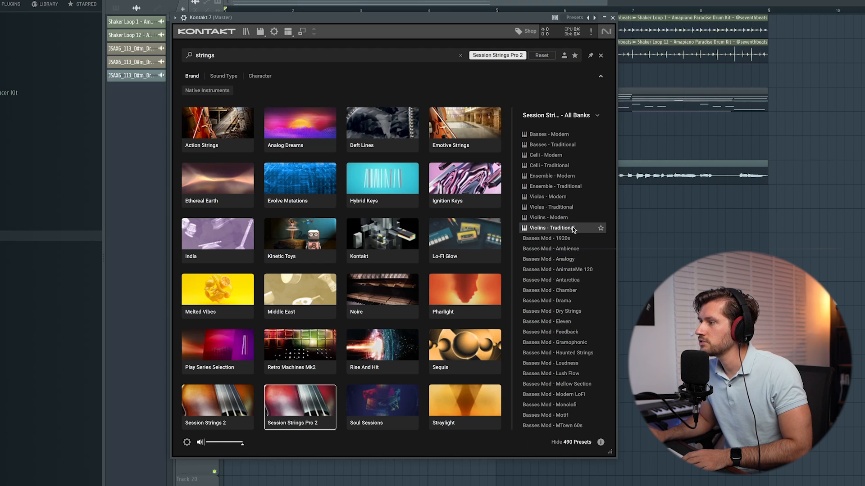
{"action": "double_click", "coordinate": [568, 229]}
{"action": "left_click", "coordinate": [449, 18]}
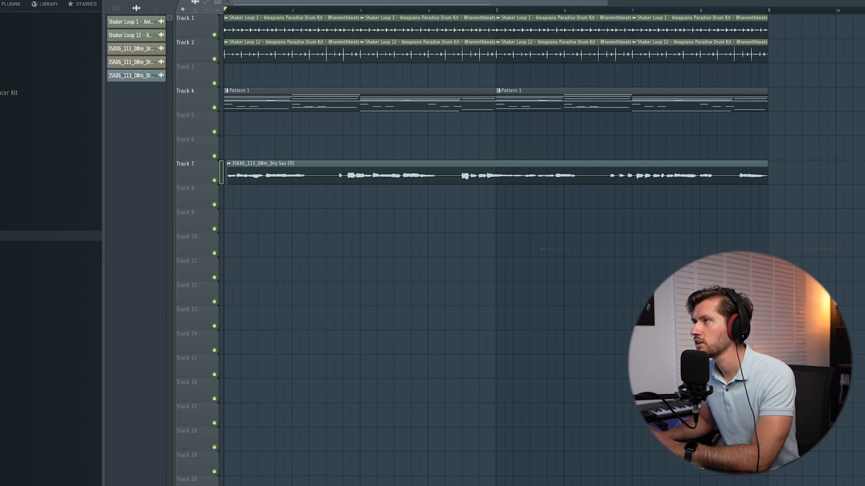
Step: Copy the Keys channel's chord notes without the bass notes into the Kontakt 7 channel
{"action": "key", "text": "F6"}
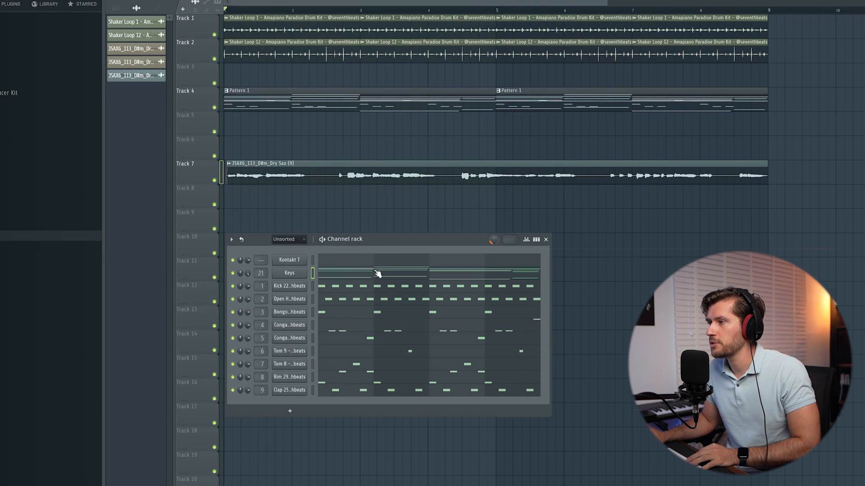
{"action": "left_click", "coordinate": [377, 274]}
{"action": "left_click_drag", "start_coordinate": [129, 57], "coordinate": [133, 208]}
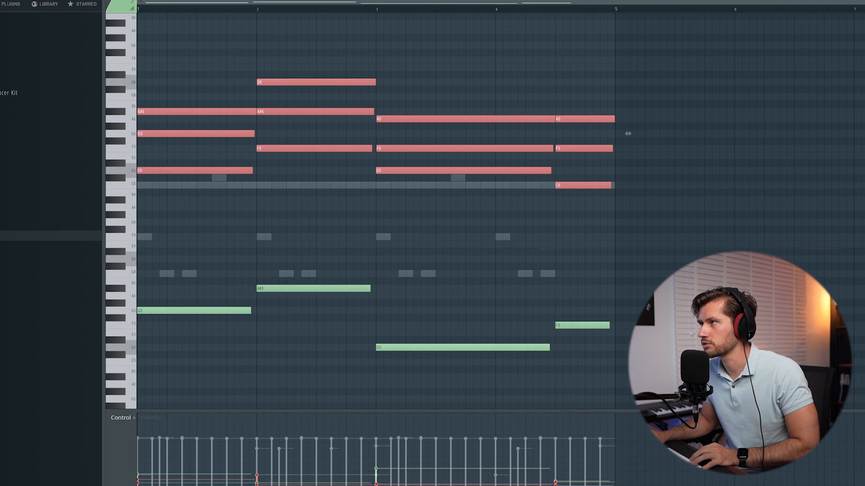
{"action": "key", "text": "F6"}
{"action": "left_click", "coordinate": [343, 260]}
{"action": "key", "text": "ctrl+v"}
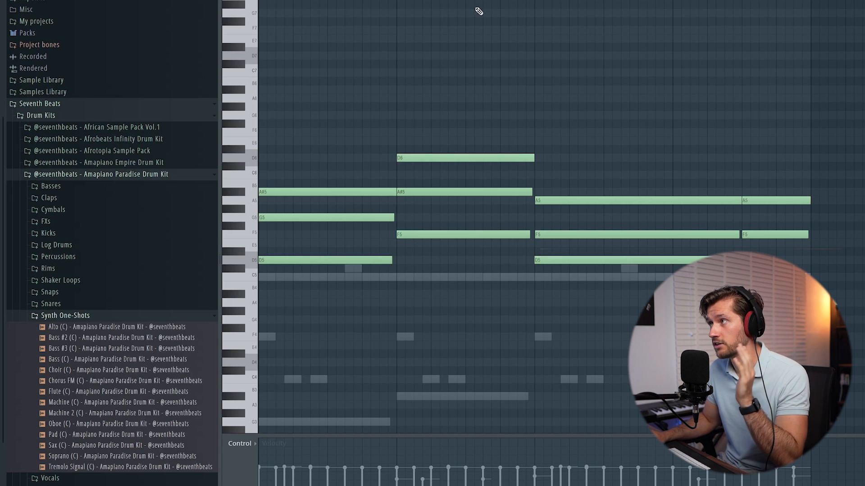
Step: Add the Machine (C) one-shot as a new channel with short off-beat D5 notes every half bar, and play it
{"action": "key", "text": "F6"}
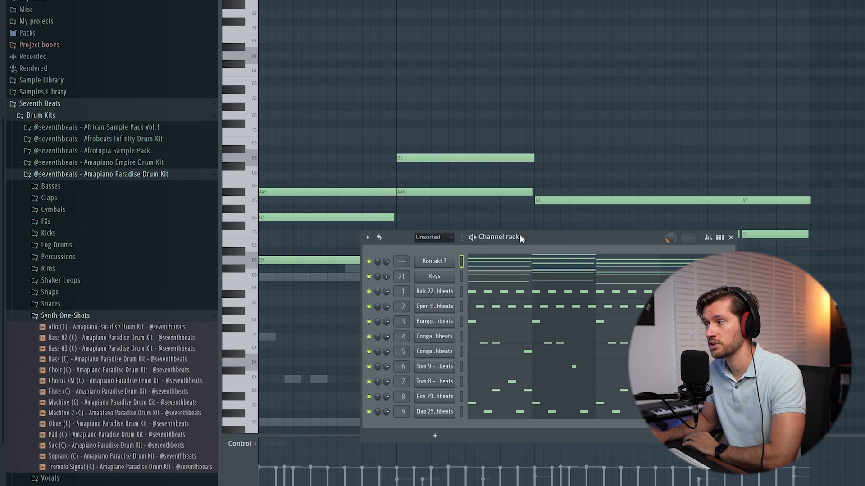
{"action": "left_click_drag", "start_coordinate": [520, 235], "coordinate": [485, 202]}
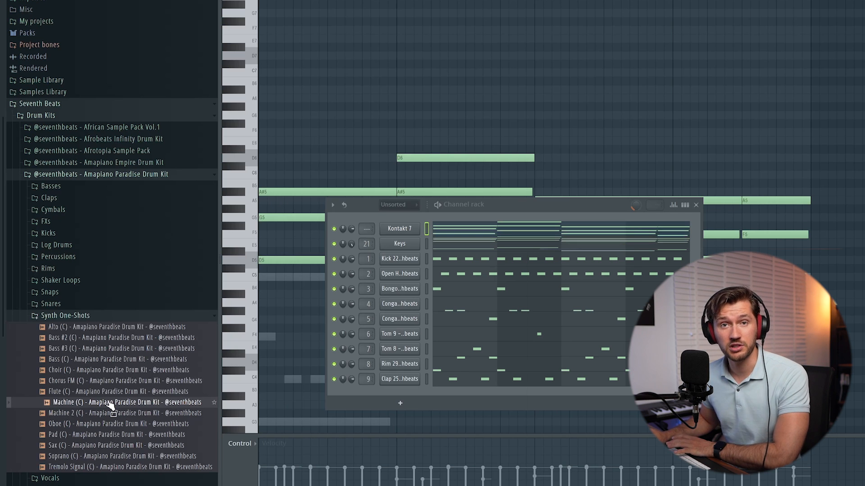
{"action": "left_click_drag", "start_coordinate": [408, 254], "coordinate": [431, 250]}
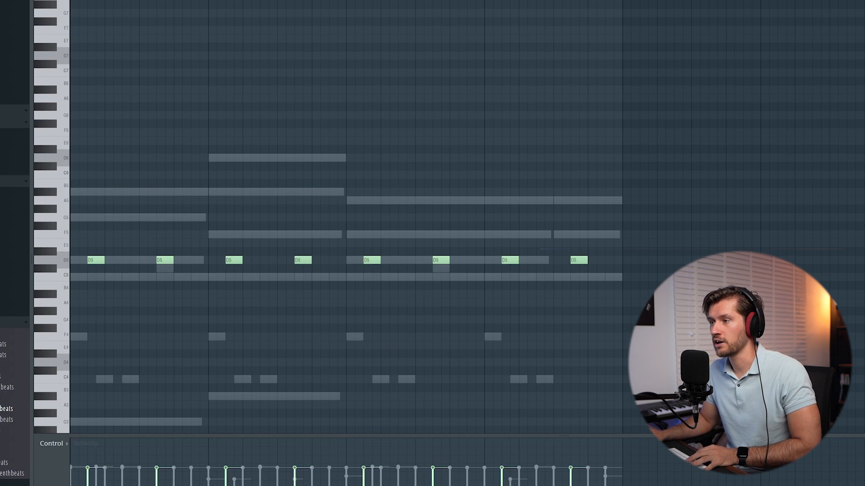
{"action": "key", "text": "space"}
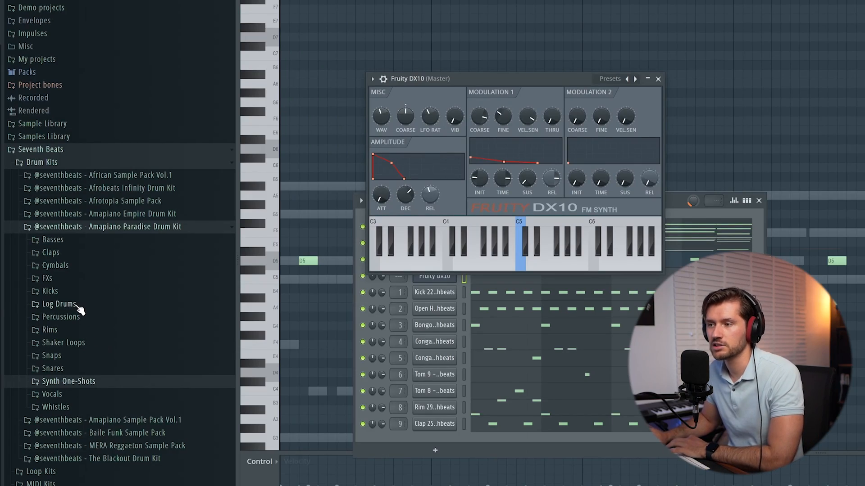
Step: Load Log Drum Preset 9 from the kit's Log Drum Presets DX10 folder into Fruity DX10
{"action": "left_click", "coordinate": [59, 304]}
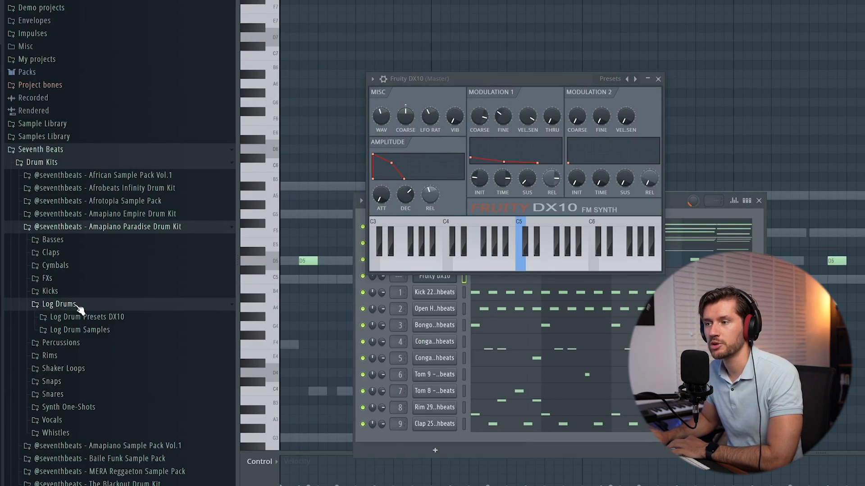
{"action": "left_click", "coordinate": [109, 318]}
{"action": "scroll", "coordinate": [108, 342], "scroll_direction": "down", "scroll_amount": 3}
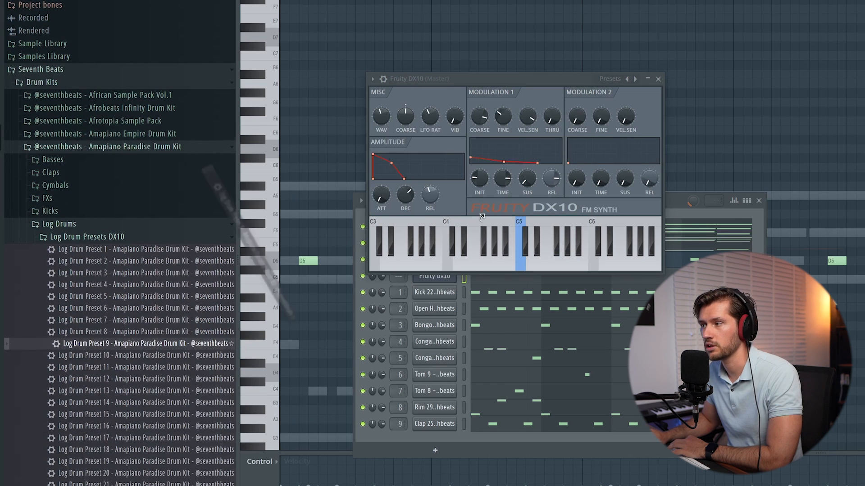
{"action": "left_click_drag", "start_coordinate": [482, 217], "coordinate": [509, 197]}
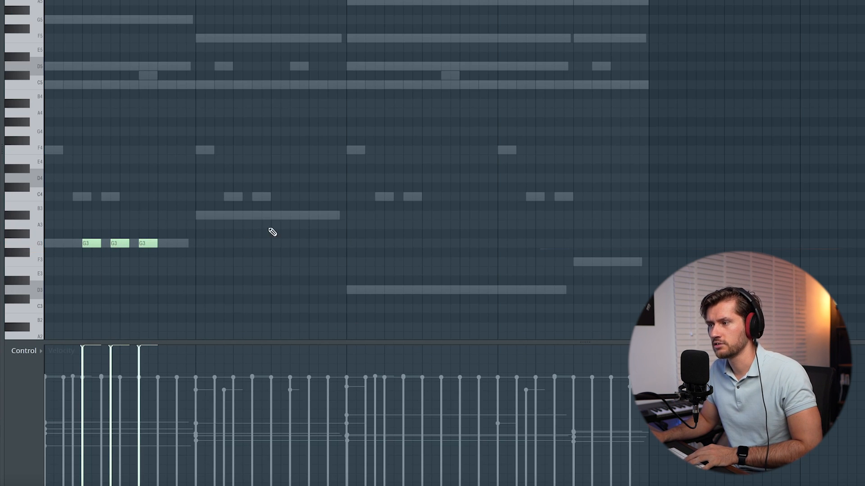
Step: Play back the G3 log drum notes in bar 1 and add four short A#3 notes in bar 2
{"action": "key", "text": "space"}
{"action": "key", "text": "space"}
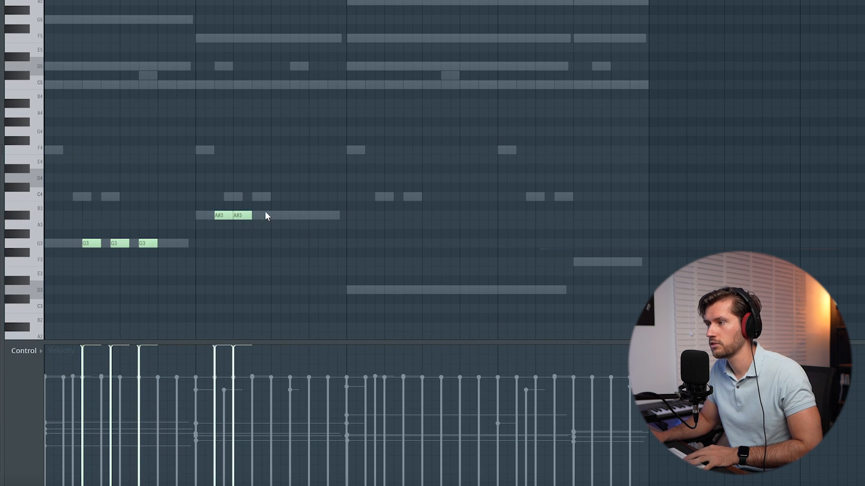
{"action": "key", "text": "space"}
{"action": "left_click", "coordinate": [270, 215]}
{"action": "left_click", "coordinate": [298, 215]}
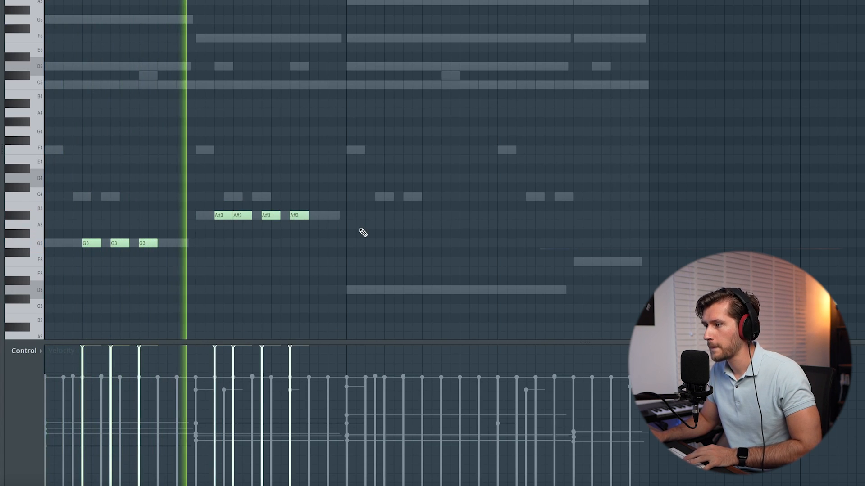
Step: Move the four short A#3 log drum notes in bar 2 earlier so they start on its first beat, and play them back
{"action": "key", "text": "space"}
{"action": "left_click_drag", "start_coordinate": [335, 196], "coordinate": [202, 212]}
{"action": "key", "text": "space"}
{"action": "left_click", "coordinate": [257, 179], "text": "ctrl"}
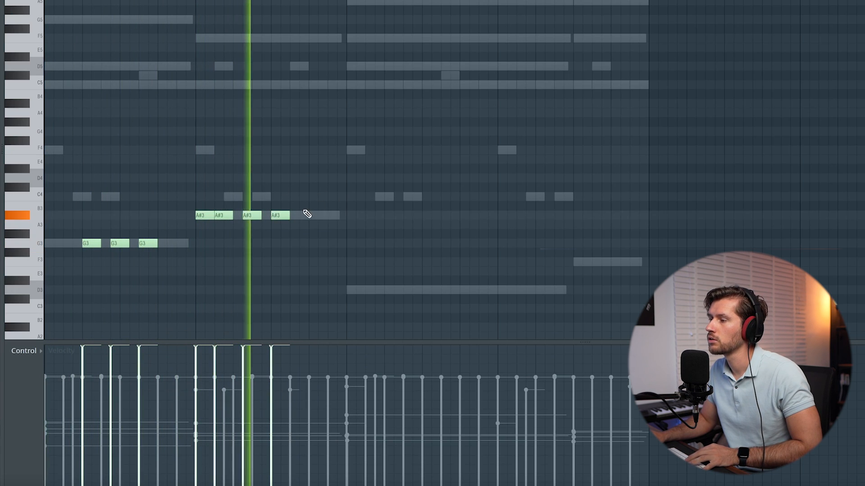
{"action": "left_click", "coordinate": [318, 215]}
{"action": "key", "text": "space"}
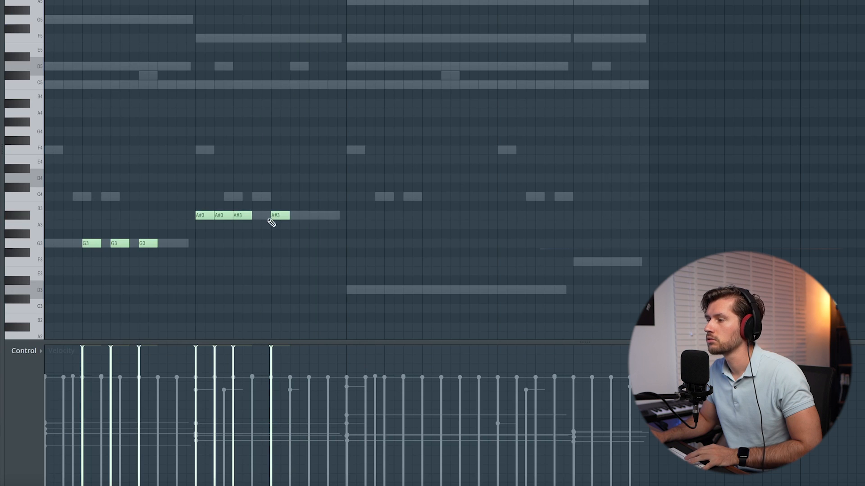
Step: Move the fourth A#3 note in bar 2 slightly earlier and add two more short A#3 notes to fill the bar
{"action": "key", "text": "space"}
{"action": "left_click_drag", "start_coordinate": [271, 223], "coordinate": [262, 223]}
{"action": "left_click", "coordinate": [292, 217]}
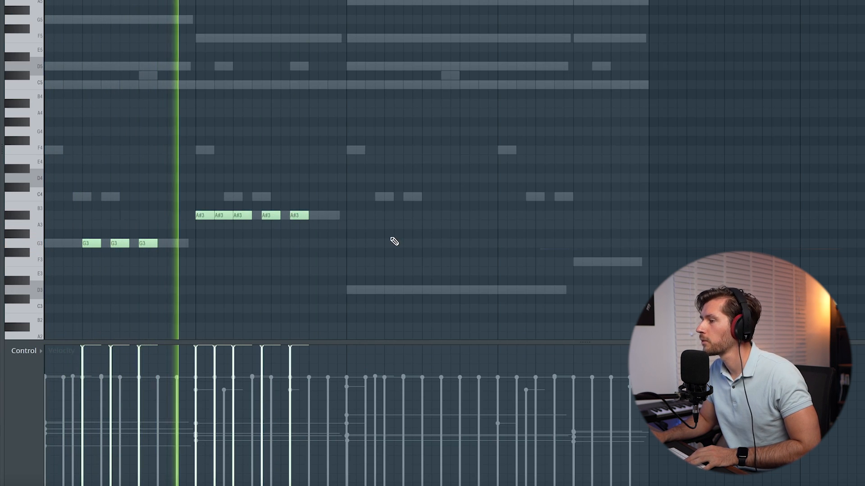
{"action": "scroll", "coordinate": [374, 221], "scroll_direction": "down", "scroll_amount": 3}
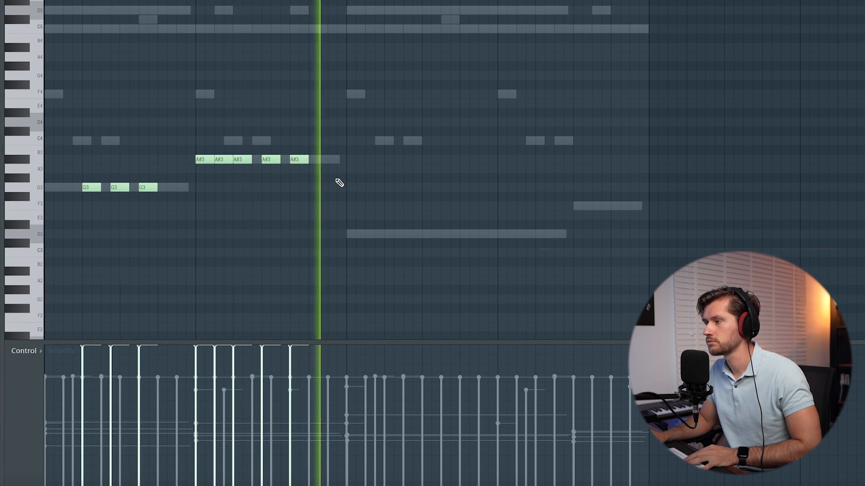
{"action": "left_click", "coordinate": [336, 159]}
{"action": "key", "text": "space"}
Step: Copy the log drum notes of bars 1–2 into bars 3–4, transposed down to D3 and F3
{"action": "left_click_drag", "start_coordinate": [383, 108], "coordinate": [92, 220]}
{"action": "key", "text": "ctrl+c"}
{"action": "key", "text": "ctrl+v"}
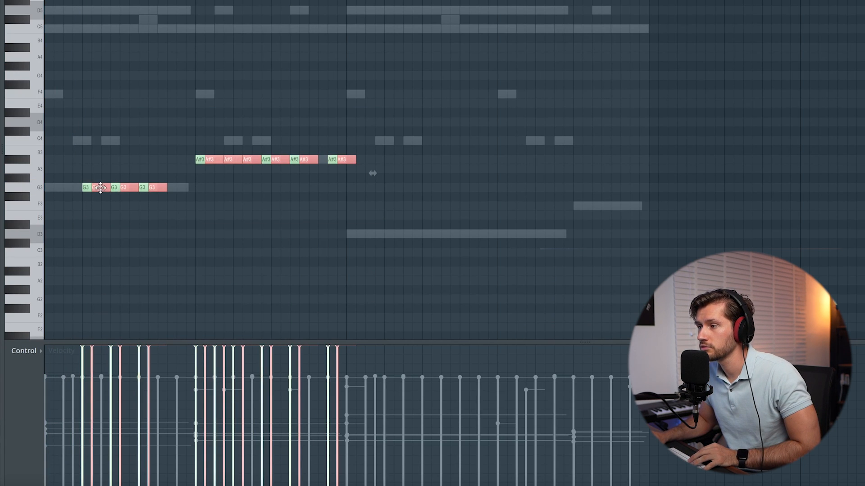
{"action": "left_click_drag", "start_coordinate": [100, 187], "coordinate": [395, 233]}
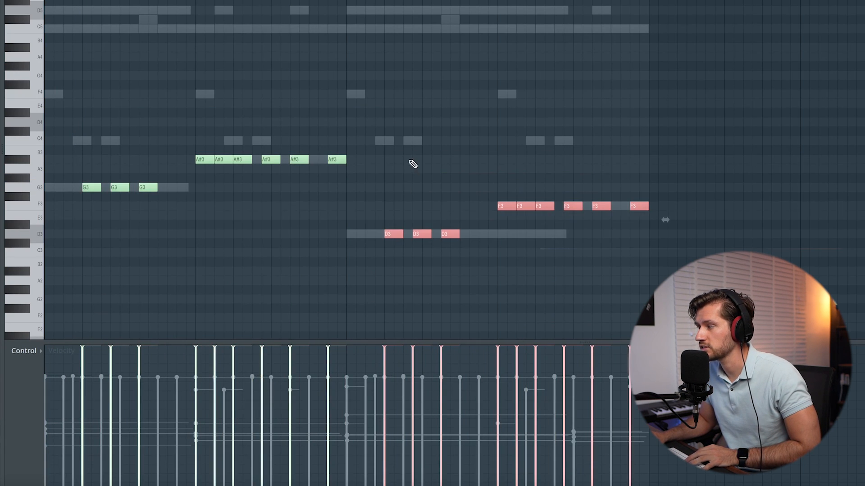
{"action": "left_click", "coordinate": [413, 164]}
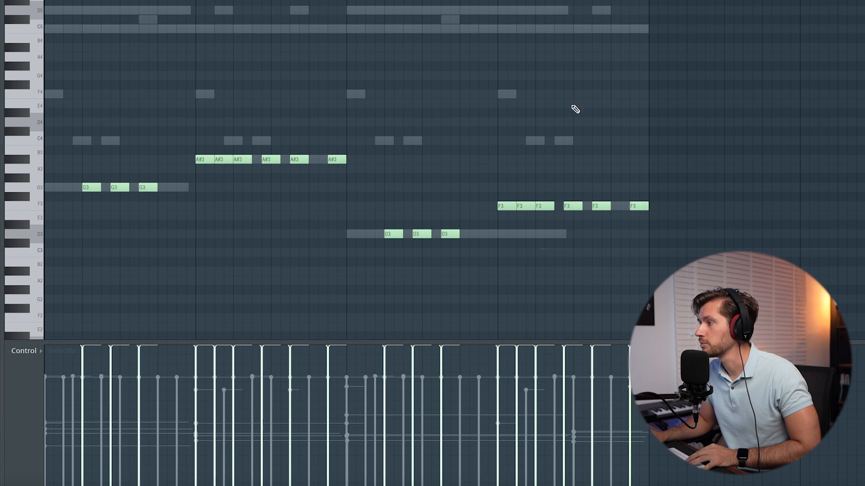
Step: Add a D3 note at the start of bar 3, lower the first four bar 4 notes to D3, and play the line
{"action": "scroll", "coordinate": [575, 109], "scroll_direction": "down", "scroll_amount": 2}
{"action": "left_click", "coordinate": [353, 203]}
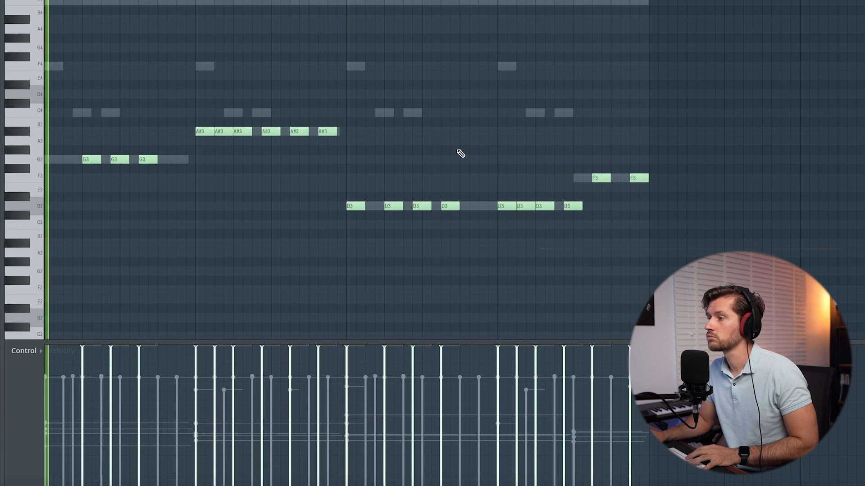
{"action": "key", "text": "space"}
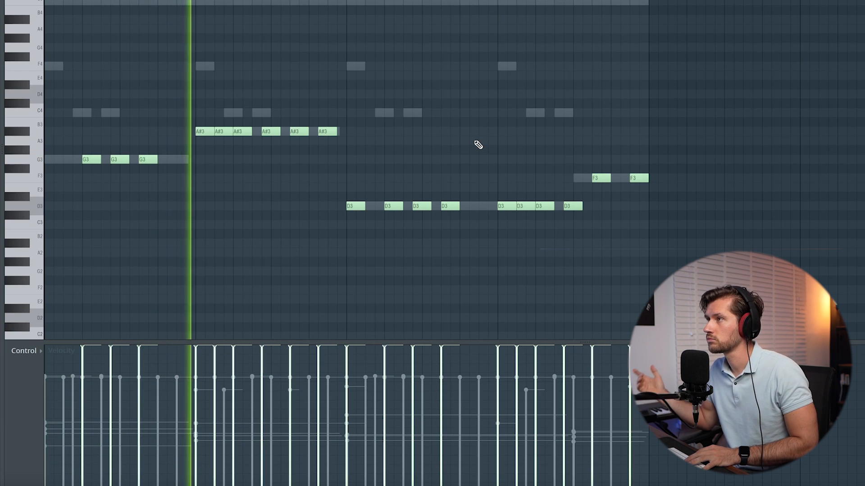
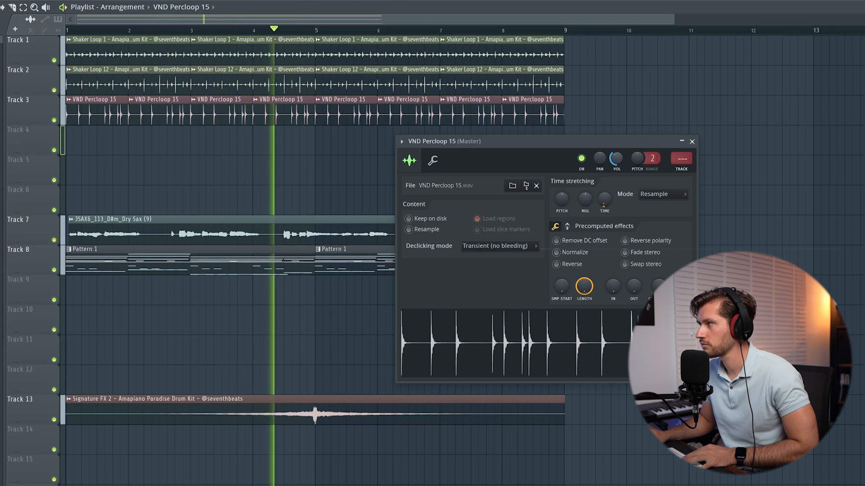
Step: Stop playback and adjust the time stretch of the VND Percloop 25 clip on Track 4
{"action": "key", "text": "space"}
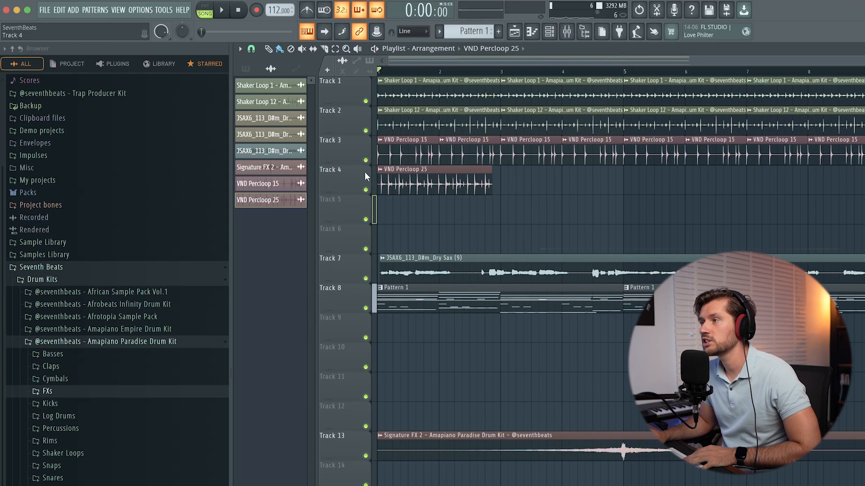
{"action": "double_click", "coordinate": [438, 184]}
{"action": "left_click_drag", "start_coordinate": [204, 71], "coordinate": [204, 66]}
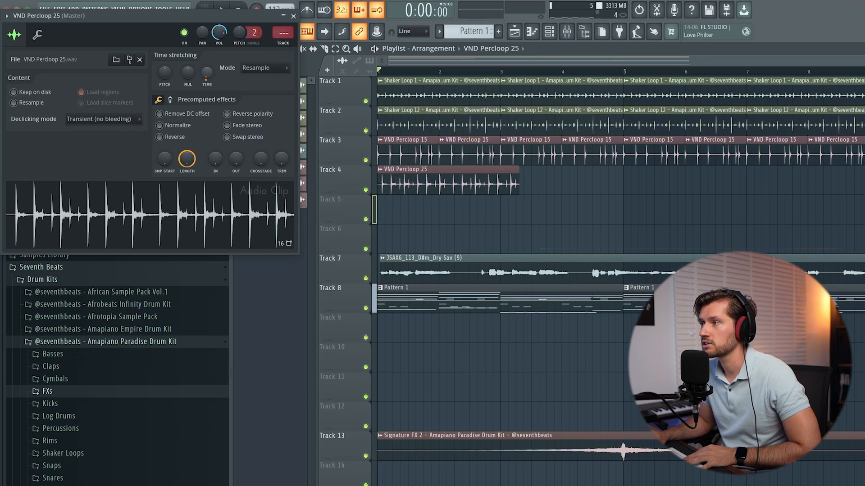
{"action": "key", "text": "Escape"}
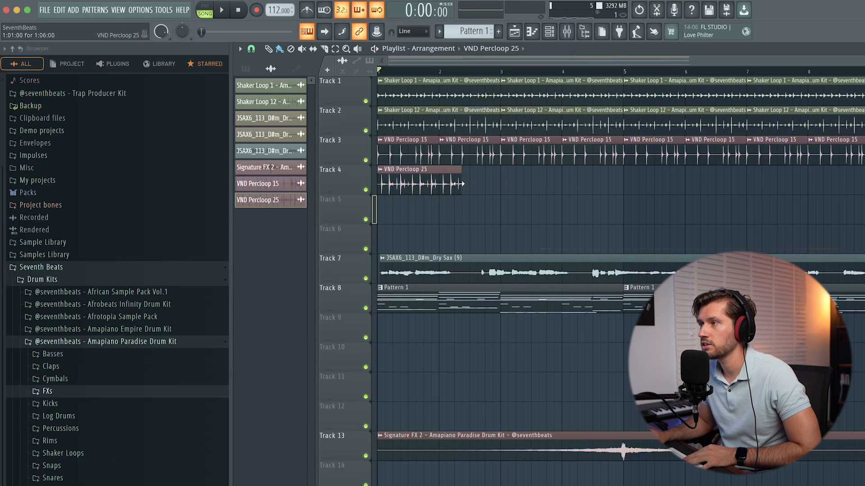
Step: Trim the VND Percloop 25 clip to one bar, repeat it through bar 8 on Track 4, and lower its volume during playback
{"action": "left_click_drag", "start_coordinate": [452, 182], "coordinate": [802, 179]}
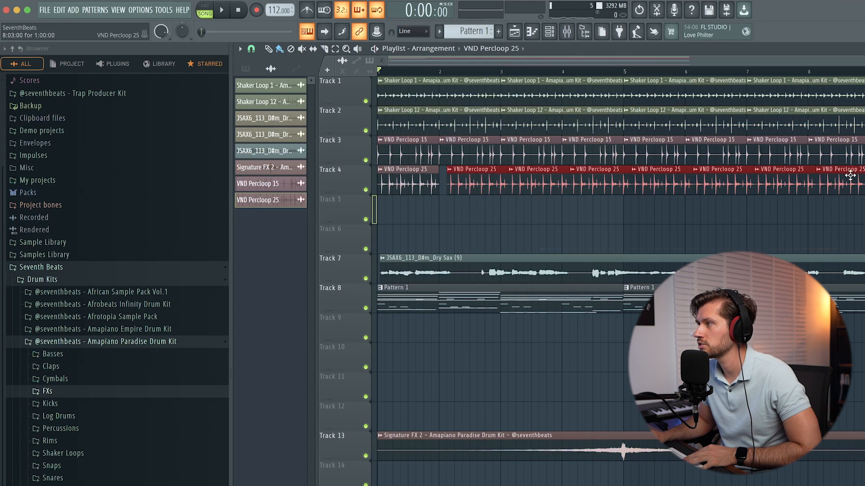
{"action": "key", "text": "space"}
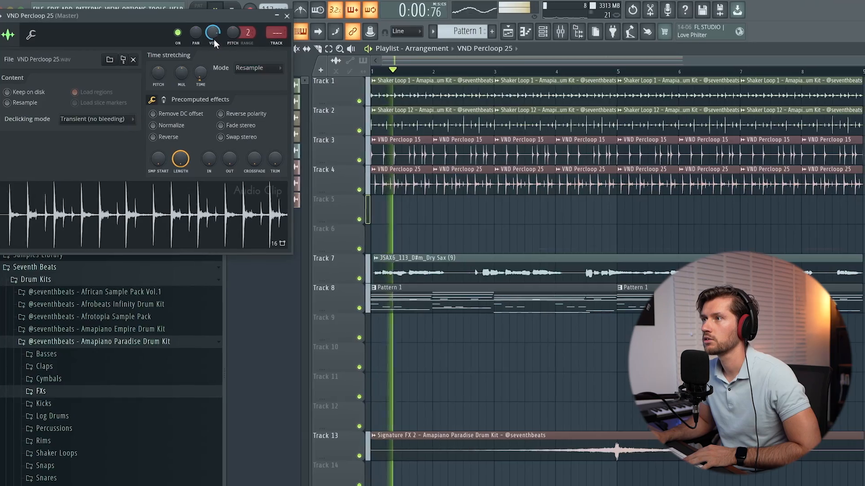
{"action": "left_click_drag", "start_coordinate": [218, 33], "coordinate": [203, 46]}
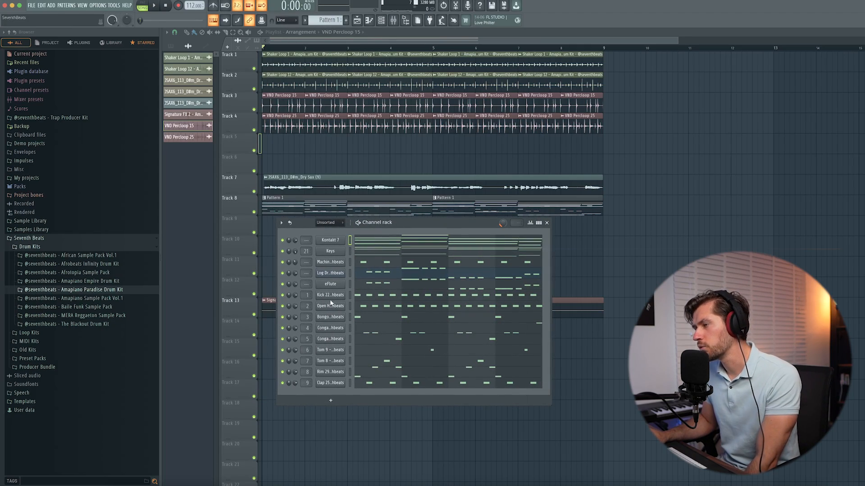
Step: Insert an ANA 2 synth channel between the eFlute and kick channels and open its preset list
{"action": "right_click", "coordinate": [344, 292]}
{"action": "mouse_move", "coordinate": [361, 352]}
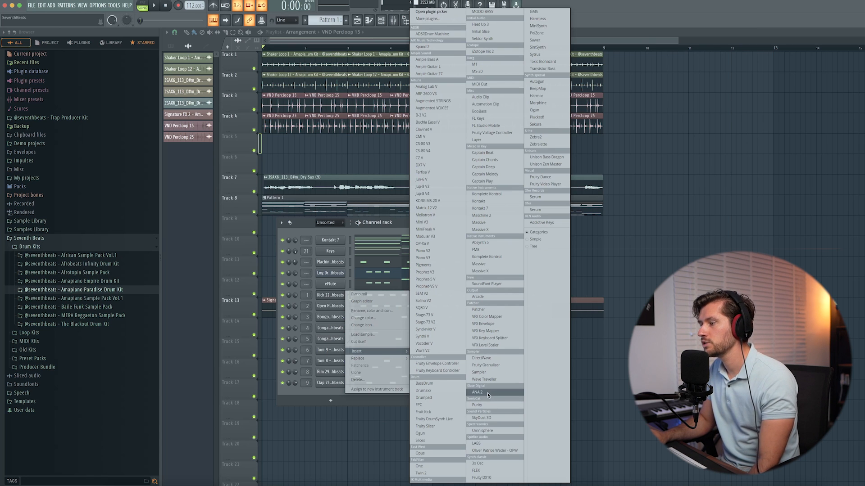
{"action": "left_click", "coordinate": [489, 393]}
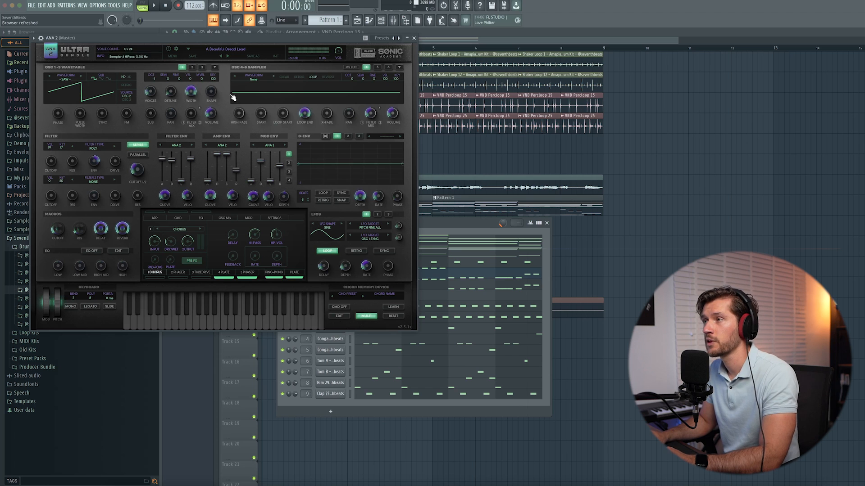
{"action": "left_click_drag", "start_coordinate": [201, 42], "coordinate": [367, 89]}
{"action": "left_click", "coordinate": [395, 96]}
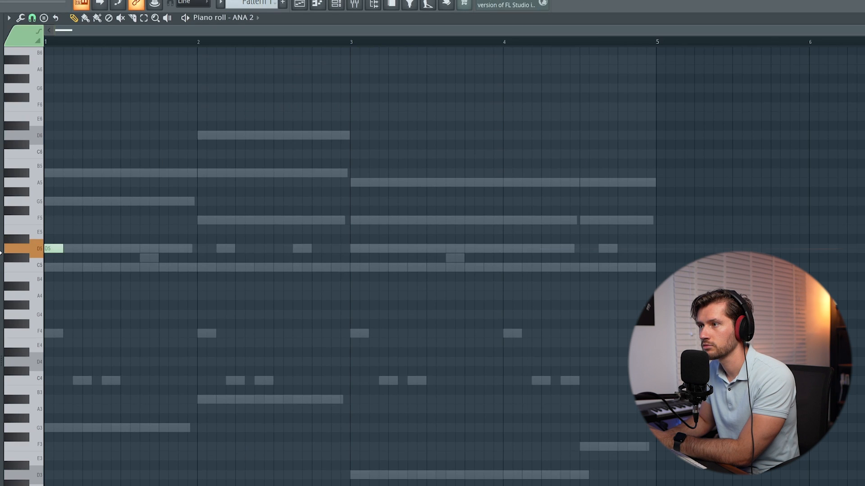
Step: Write a sparse flute melody with two D6 notes and an F6 in bar 1, plus D6 notes starting bars 3 and 4
{"action": "scroll", "coordinate": [114, 191], "scroll_direction": "up", "scroll_amount": 3}
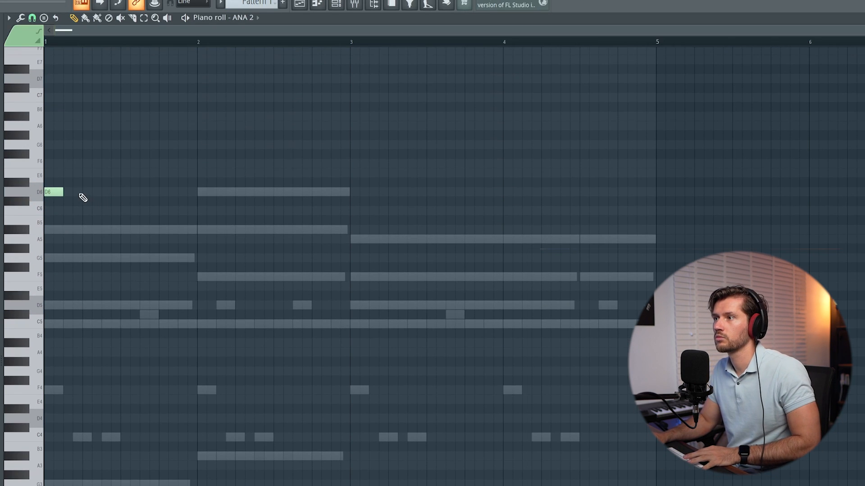
{"action": "scroll", "coordinate": [122, 218], "scroll_direction": "up", "scroll_amount": 3}
{"action": "left_click_drag", "start_coordinate": [81, 248], "coordinate": [91, 248]}
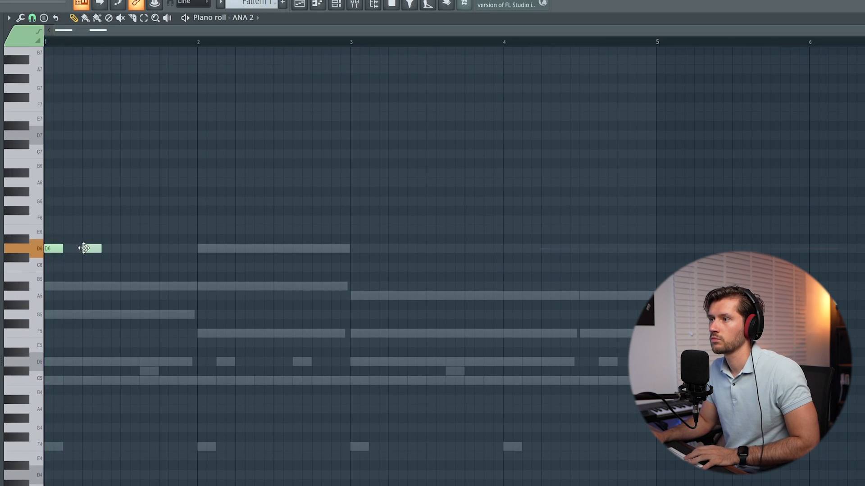
{"action": "left_click", "coordinate": [118, 221]}
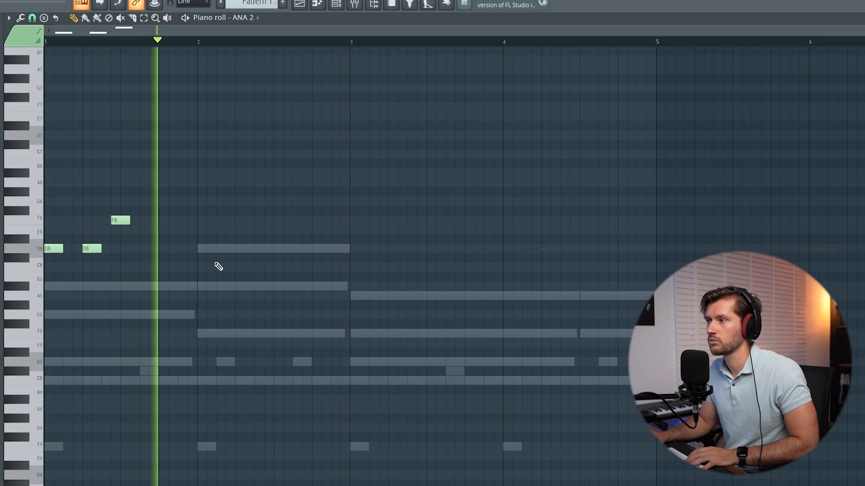
{"action": "left_click", "coordinate": [354, 249]}
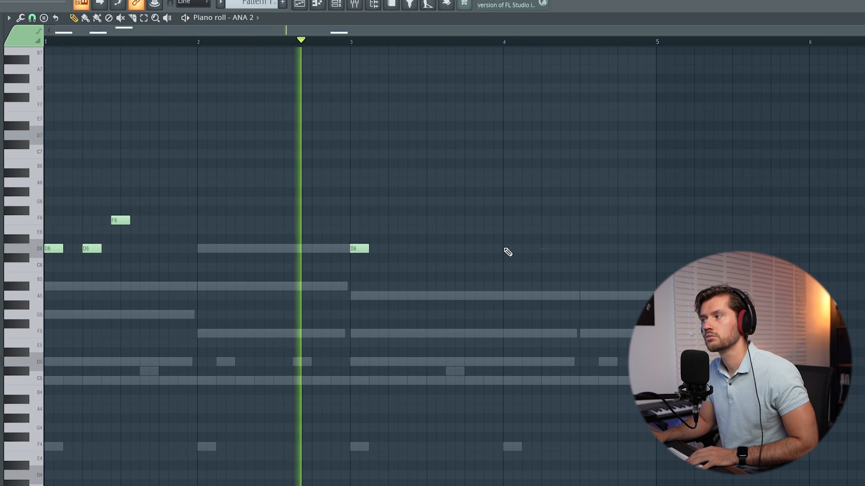
{"action": "left_click", "coordinate": [508, 249]}
{"action": "scroll", "coordinate": [590, 362], "scroll_direction": "up", "scroll_amount": 2}
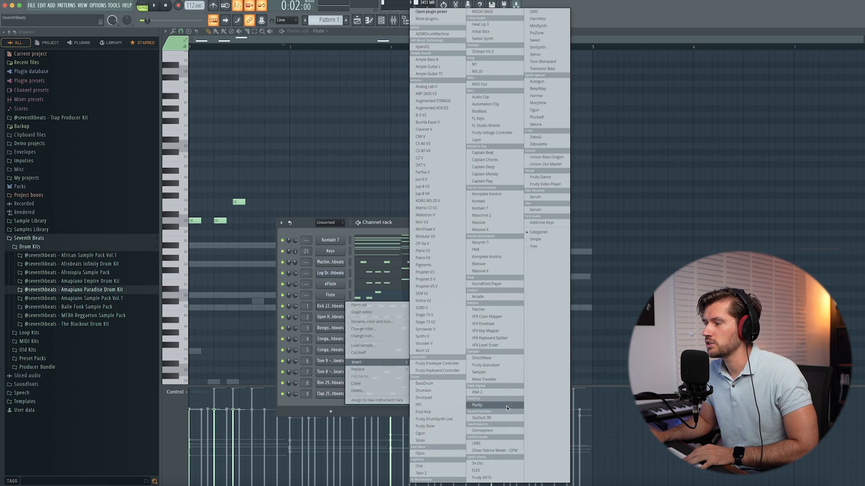
Step: Add another ANA 2 channel with the Score Trancer preset, paste the Machine one-shot's off-beat notes into it, and play
{"action": "left_click", "coordinate": [485, 391]}
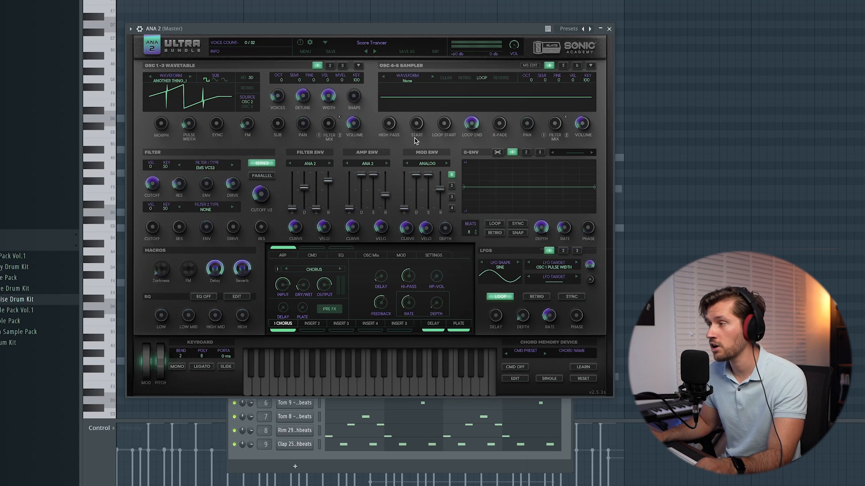
{"action": "left_click", "coordinate": [611, 29]}
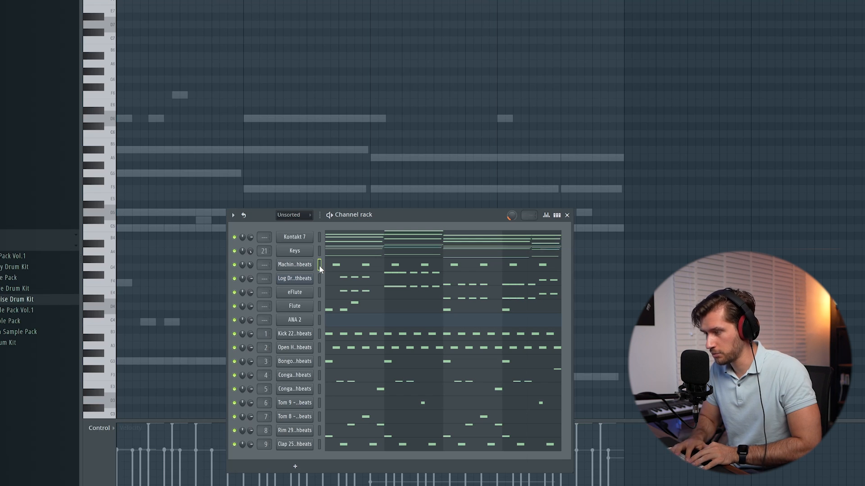
{"action": "left_click", "coordinate": [320, 319]}
{"action": "key", "text": "ctrl+v"}
{"action": "key", "text": "space"}
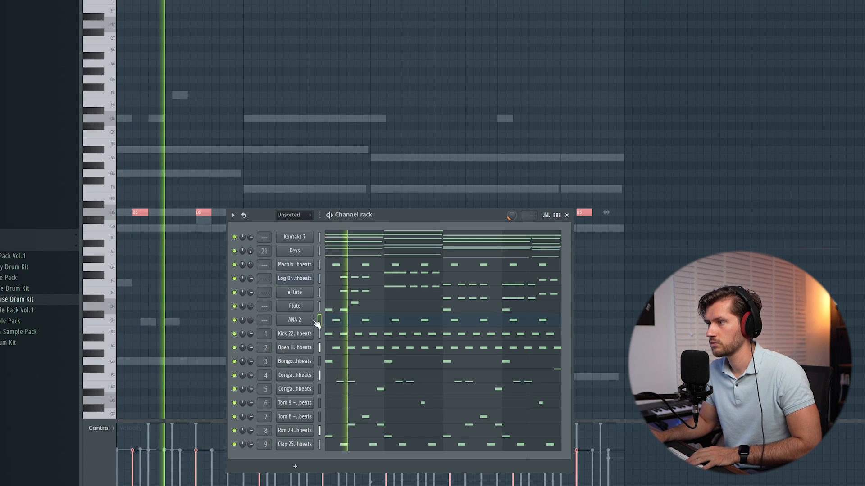
Step: Transpose all the new ANA 2 channel's D5 notes down one octave to D4 and play them back
{"action": "key", "text": "F5"}
{"action": "left_click", "coordinate": [378, 320]}
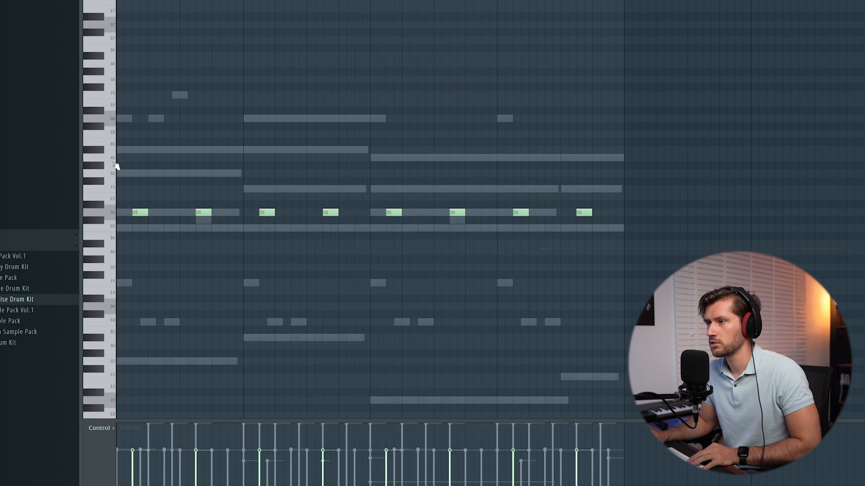
{"action": "key", "text": "ctrl+Down"}
{"action": "scroll", "coordinate": [504, 150], "scroll_direction": "down", "scroll_amount": 1}
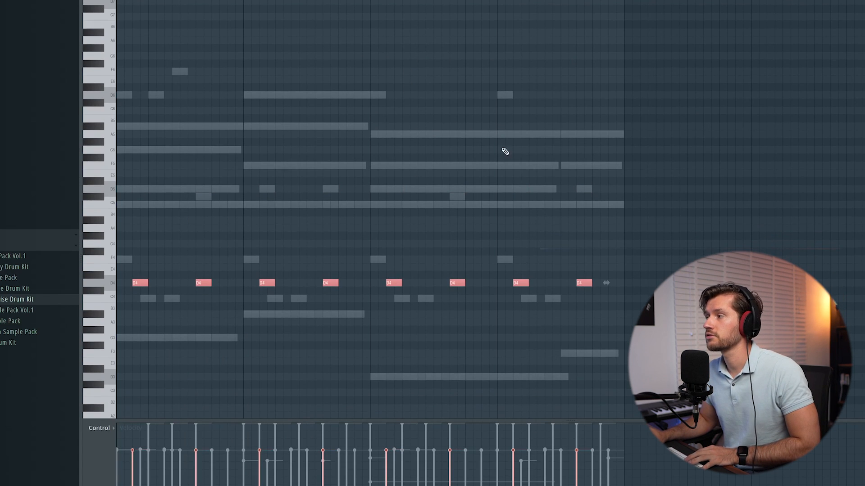
{"action": "key", "text": "space"}
{"action": "left_click", "coordinate": [694, 220], "text": "ctrl"}
{"action": "scroll", "coordinate": [694, 220], "scroll_direction": "down", "scroll_amount": 1}
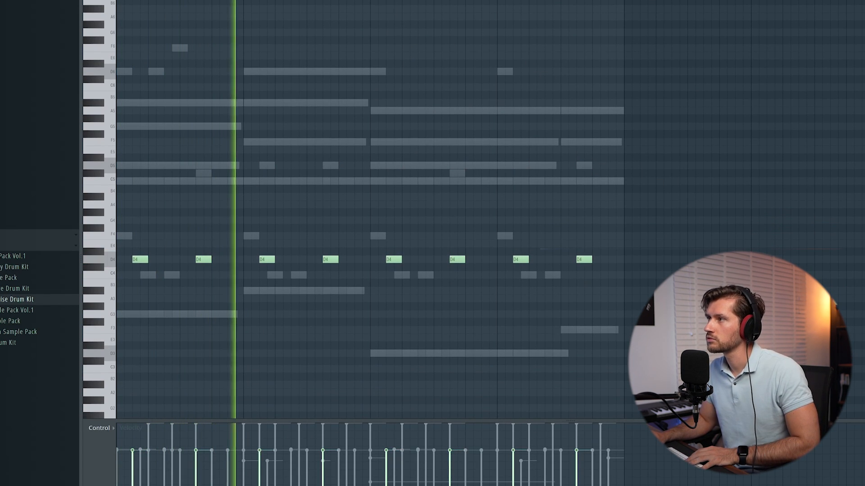
Step: Set the Score Trancer sound's master filter cutoff to about 1768 Hz and raise its output volume
{"action": "key", "text": "F6"}
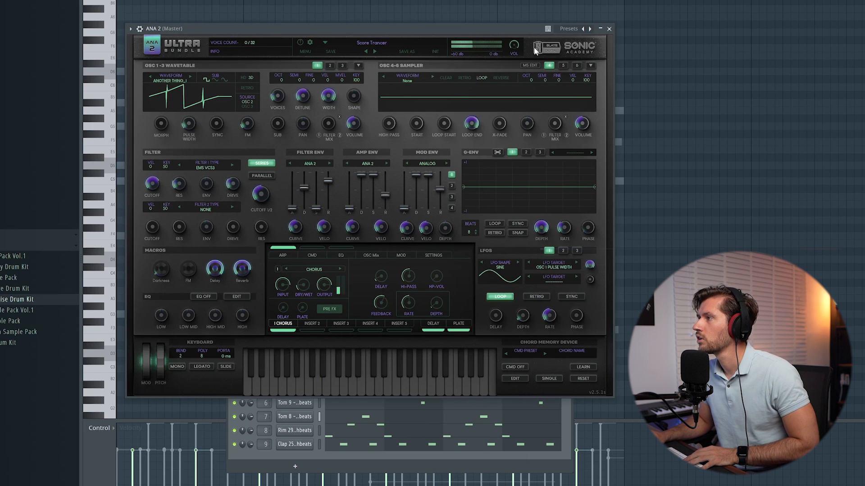
{"action": "left_click_drag", "start_coordinate": [261, 194], "coordinate": [266, 200]}
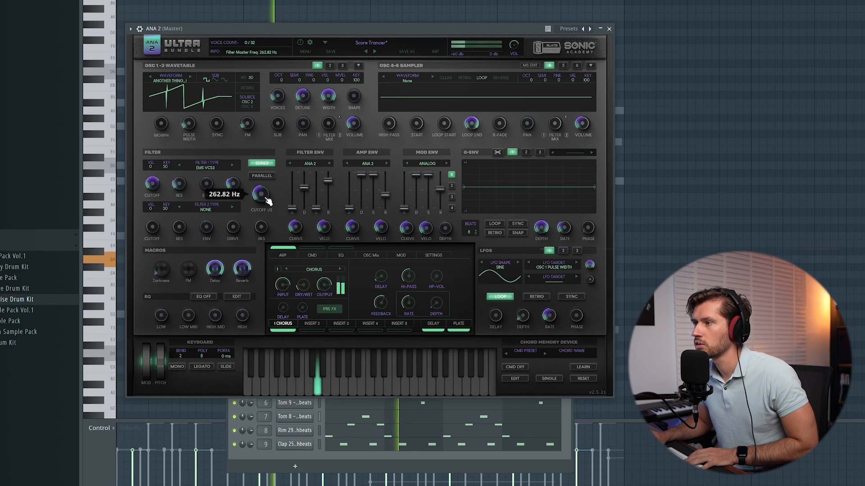
{"action": "left_click_drag", "start_coordinate": [268, 193], "coordinate": [276, 174]}
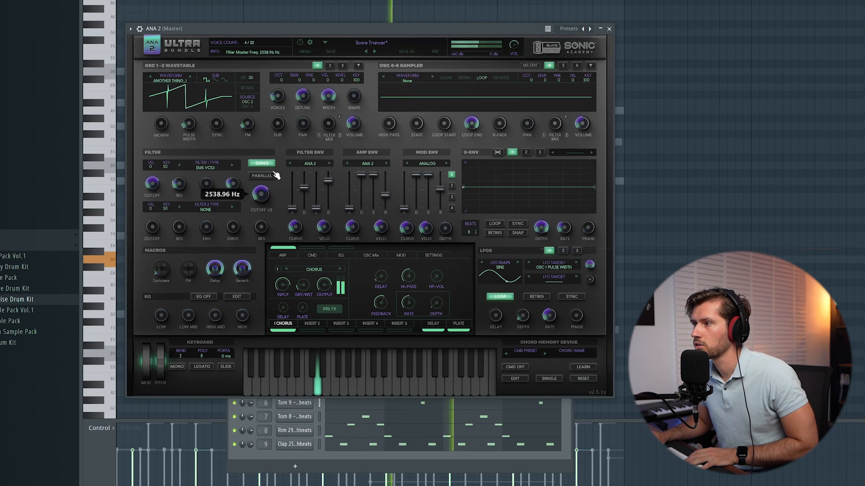
{"action": "mouse_move", "coordinate": [514, 44]}
{"action": "left_mouse_down"}
{"action": "mouse_move", "coordinate": [523, 18]}
{"action": "mouse_move", "coordinate": [517, 37]}
{"action": "mouse_move", "coordinate": [519, 30]}
{"action": "left_mouse_up"}
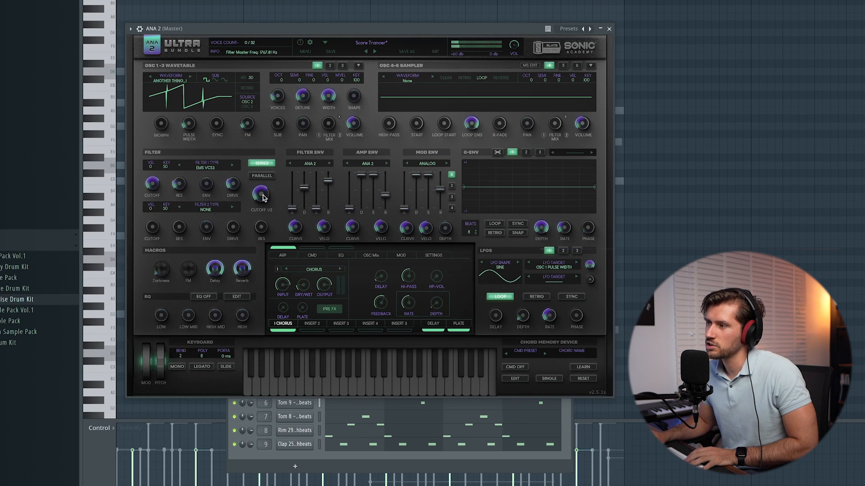
{"action": "left_click", "coordinate": [609, 29]}
{"action": "key", "text": "F6"}
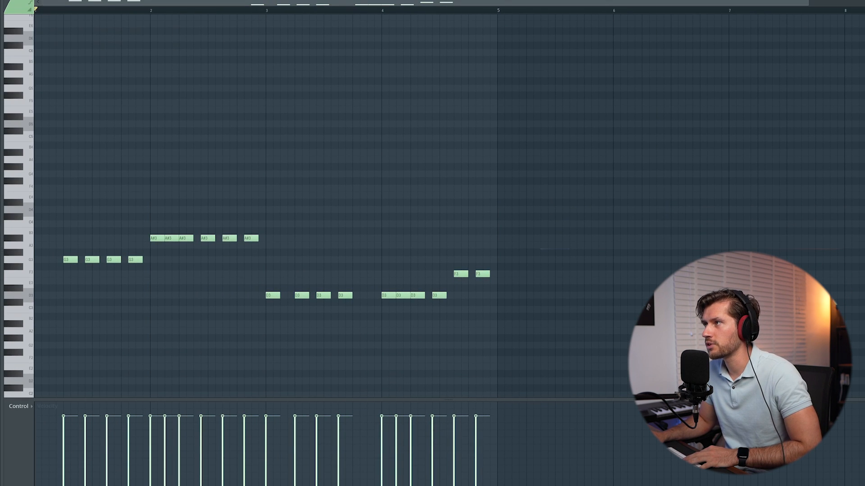
Step: Inspect the Saturn 2 effect on the eFlute mixer track and the Pro-Q 3 equalizer on the Log Drum track
{"action": "key", "text": "F9"}
{"action": "left_click", "coordinate": [613, 146]}
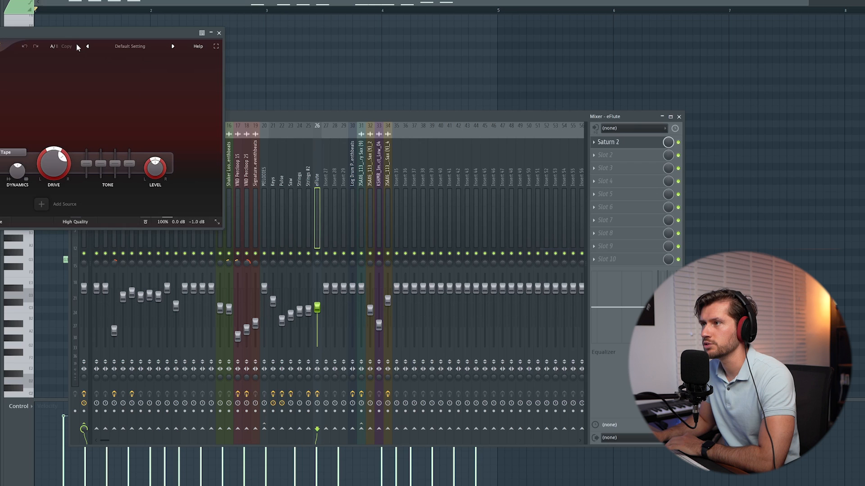
{"action": "left_click_drag", "start_coordinate": [78, 34], "coordinate": [277, 117]}
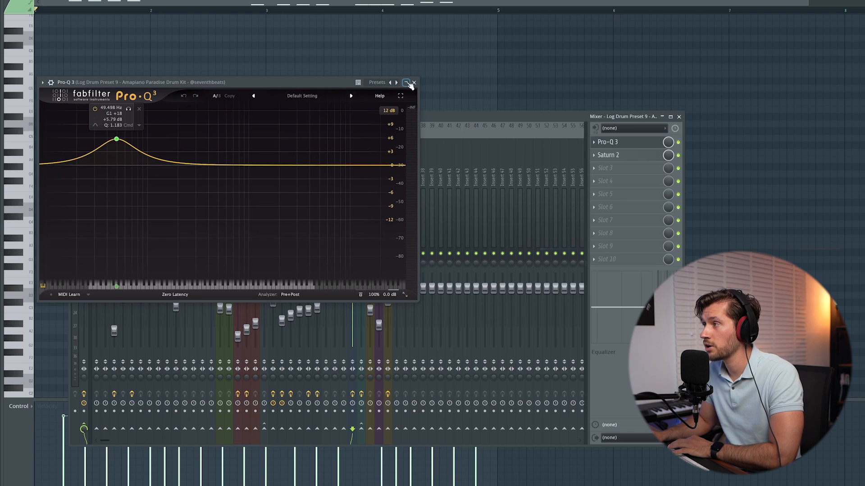
{"action": "left_click", "coordinate": [408, 83]}
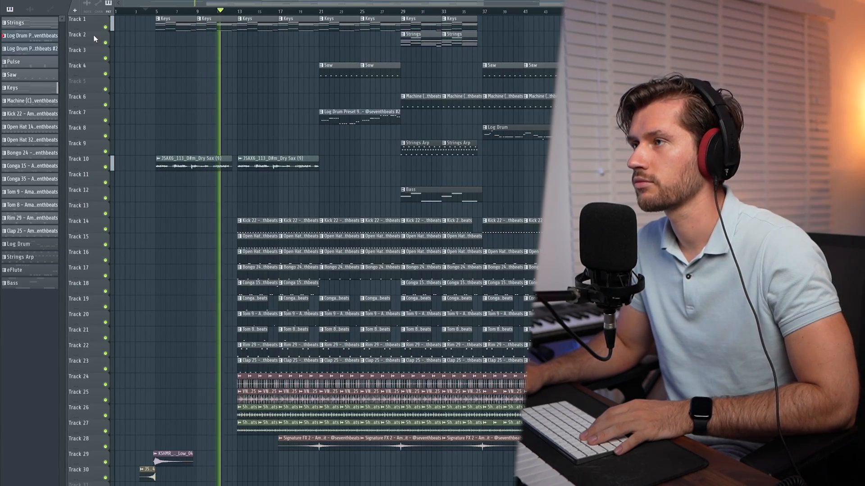
Step: Review the finished playlist arrangement during playback, following it from the keys and sax intro to the sax break after bar 53
{"action": "left_click_drag", "start_coordinate": [124, 6], "coordinate": [130, 5]}
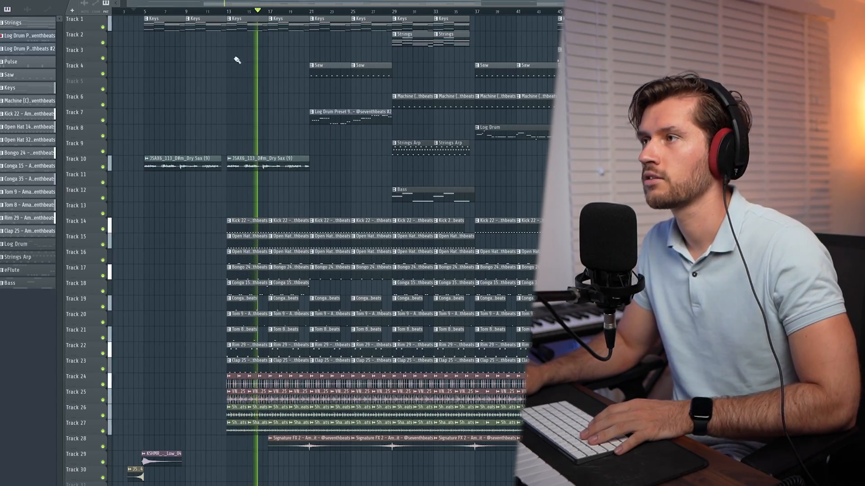
{"action": "left_click_drag", "start_coordinate": [127, 3], "coordinate": [164, 2]}
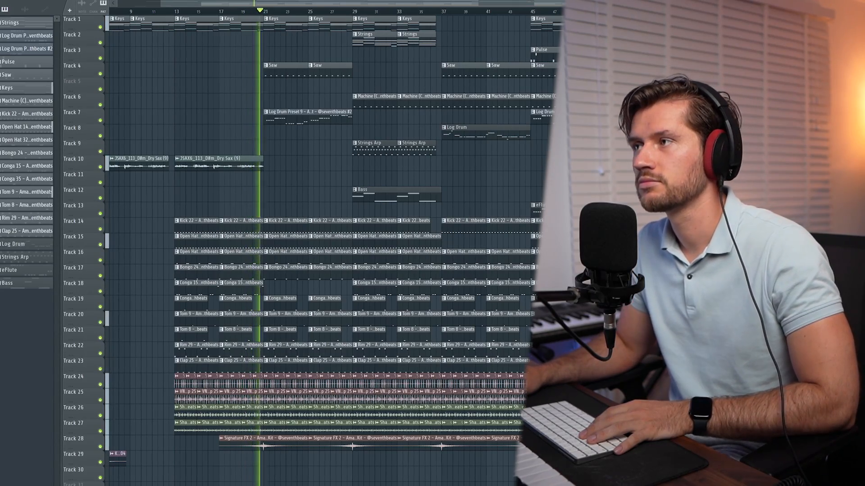
{"action": "left_click_drag", "start_coordinate": [161, 4], "coordinate": [206, 5]}
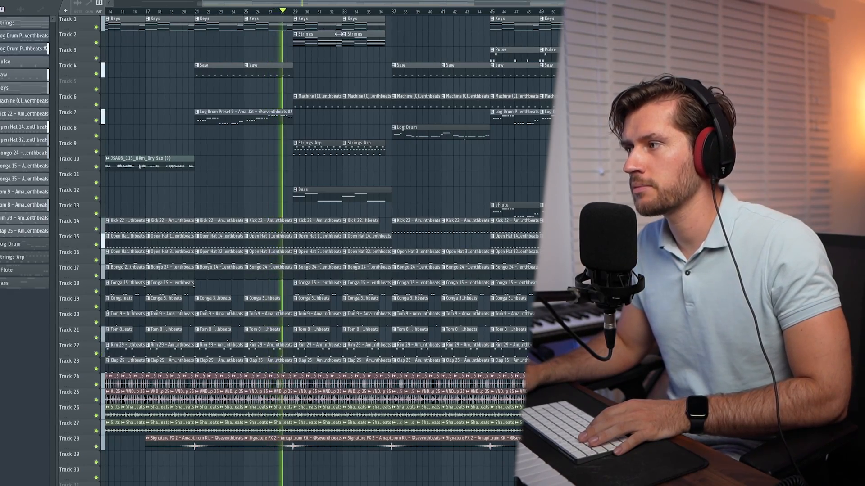
{"action": "scroll", "coordinate": [359, 9], "scroll_direction": "right", "scroll_amount": 3}
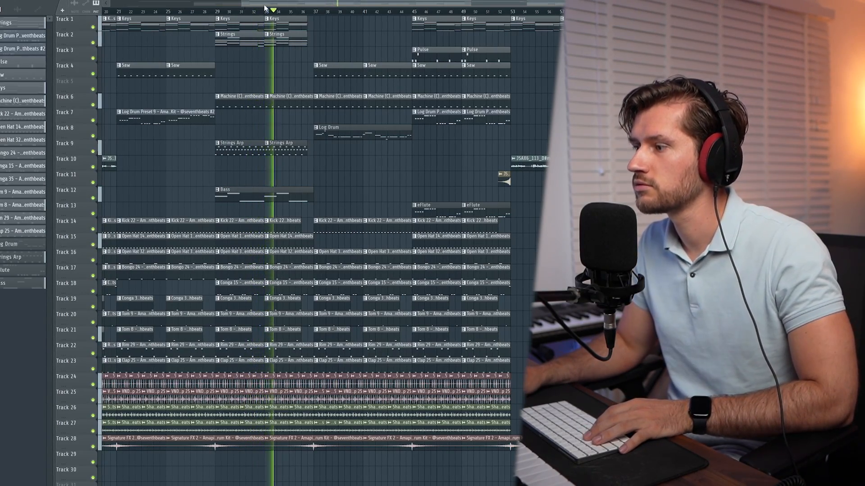
{"action": "left_click_drag", "start_coordinate": [240, 4], "coordinate": [270, 3]}
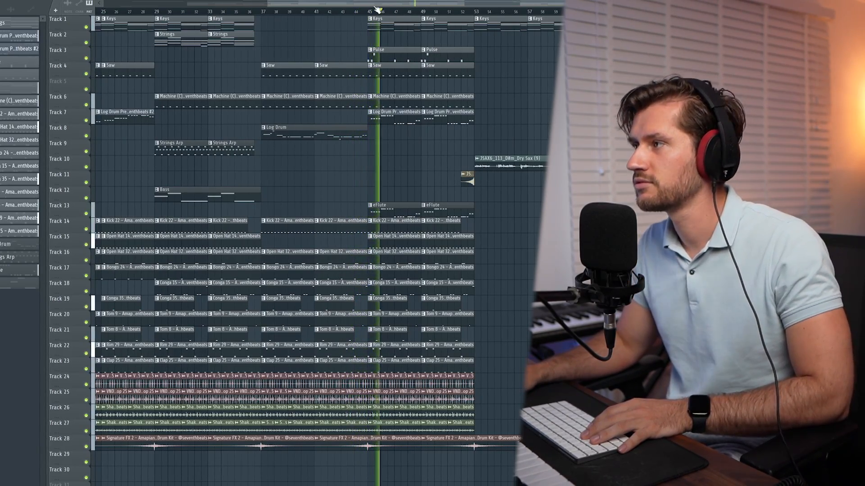
{"action": "left_click_drag", "start_coordinate": [269, 4], "coordinate": [415, 5]}
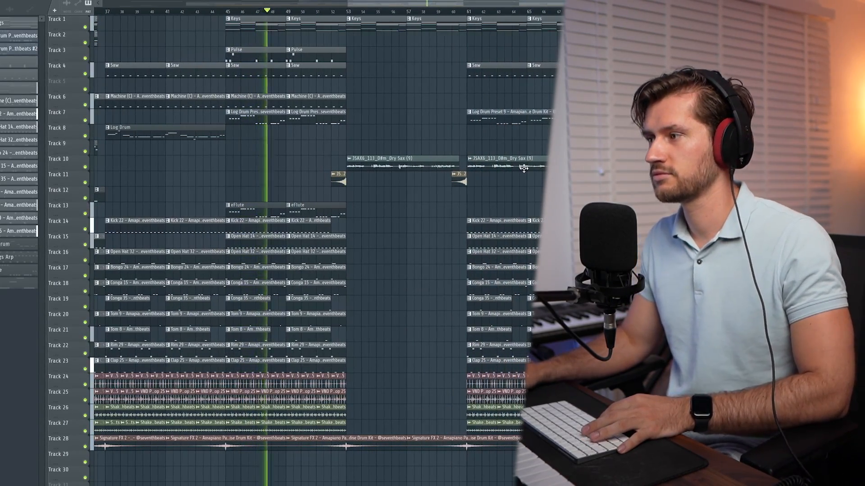